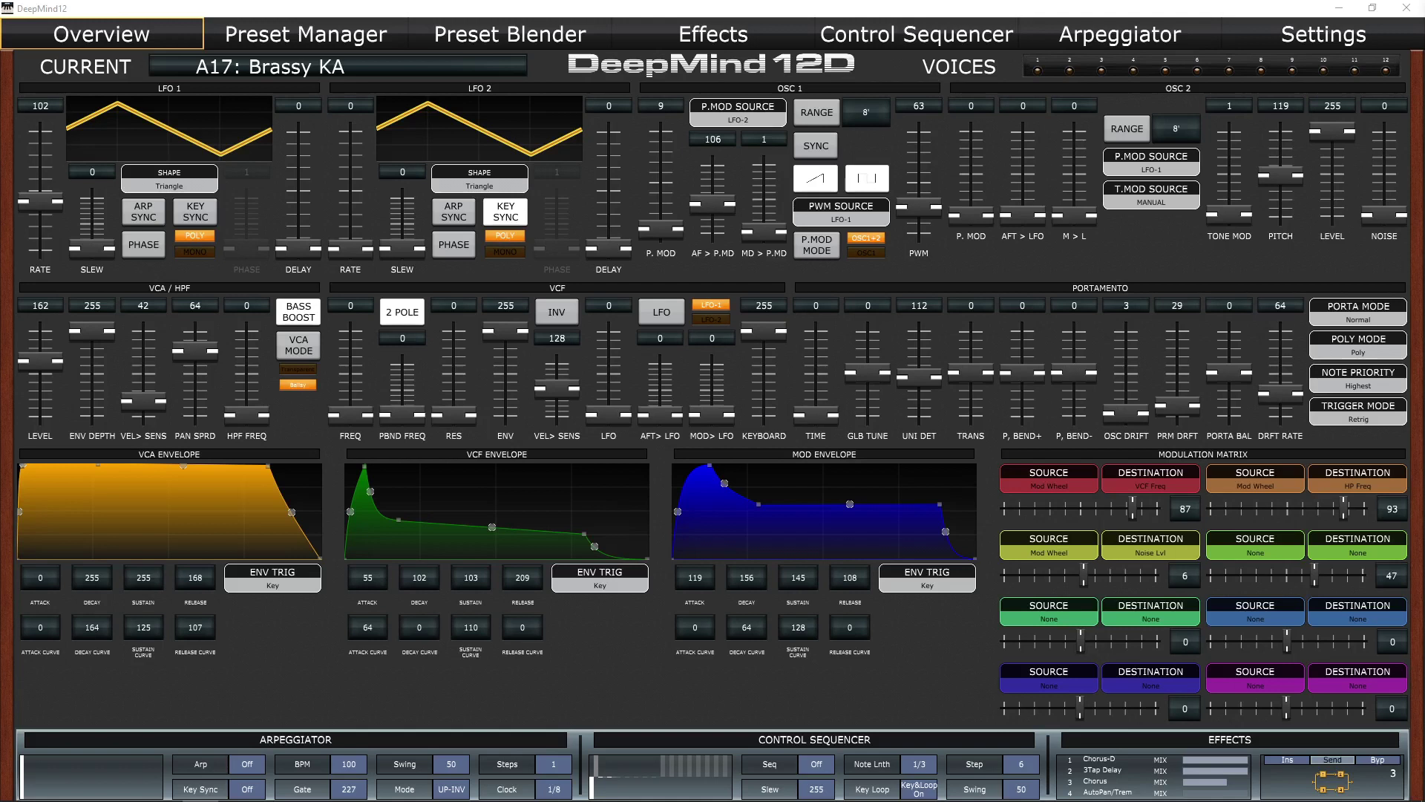
In the PHAT12 folder under AppData Roaming, create a 'banks - Shortcut' to the banks folder.
{"action": "left_click", "coordinate": [1311, 37]}
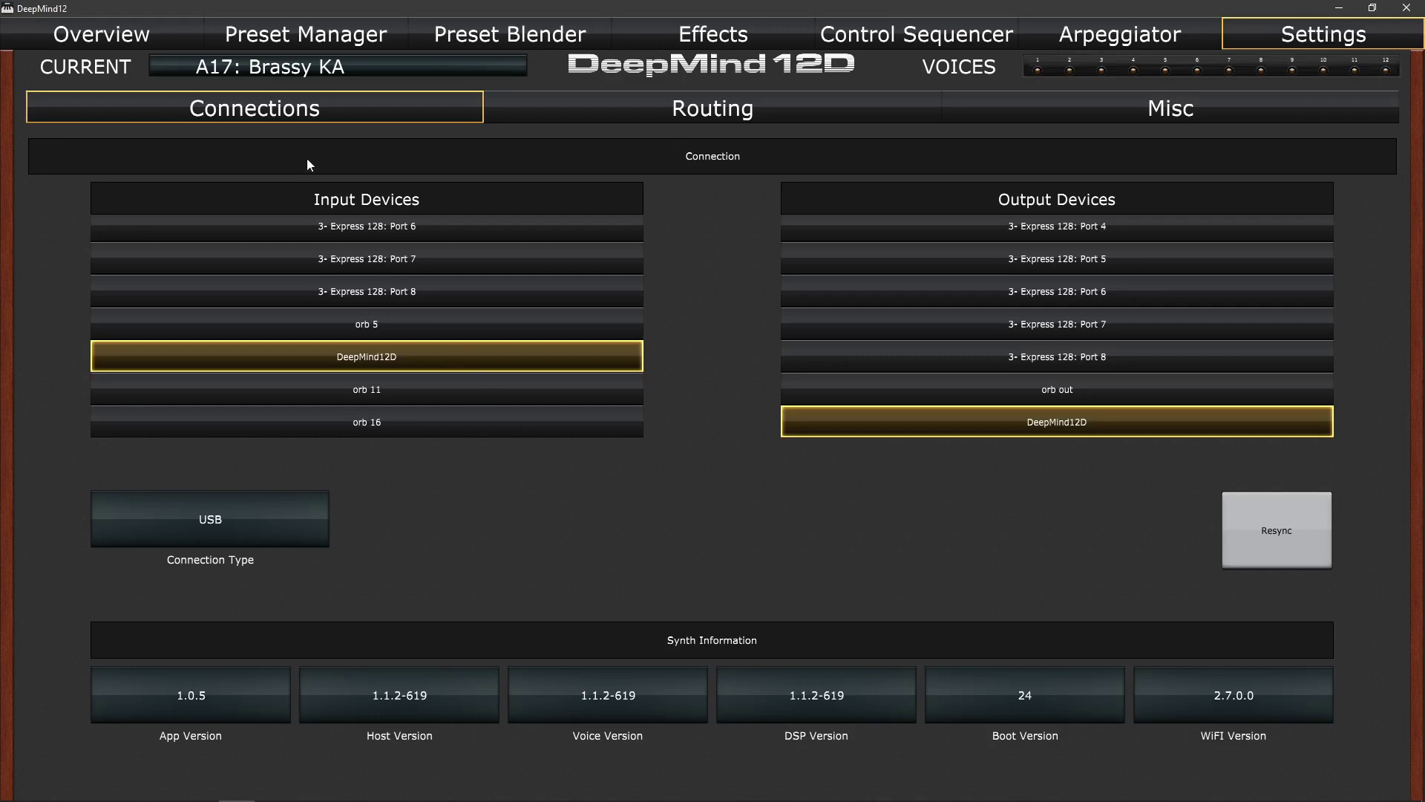
{"action": "left_click", "coordinate": [107, 45]}
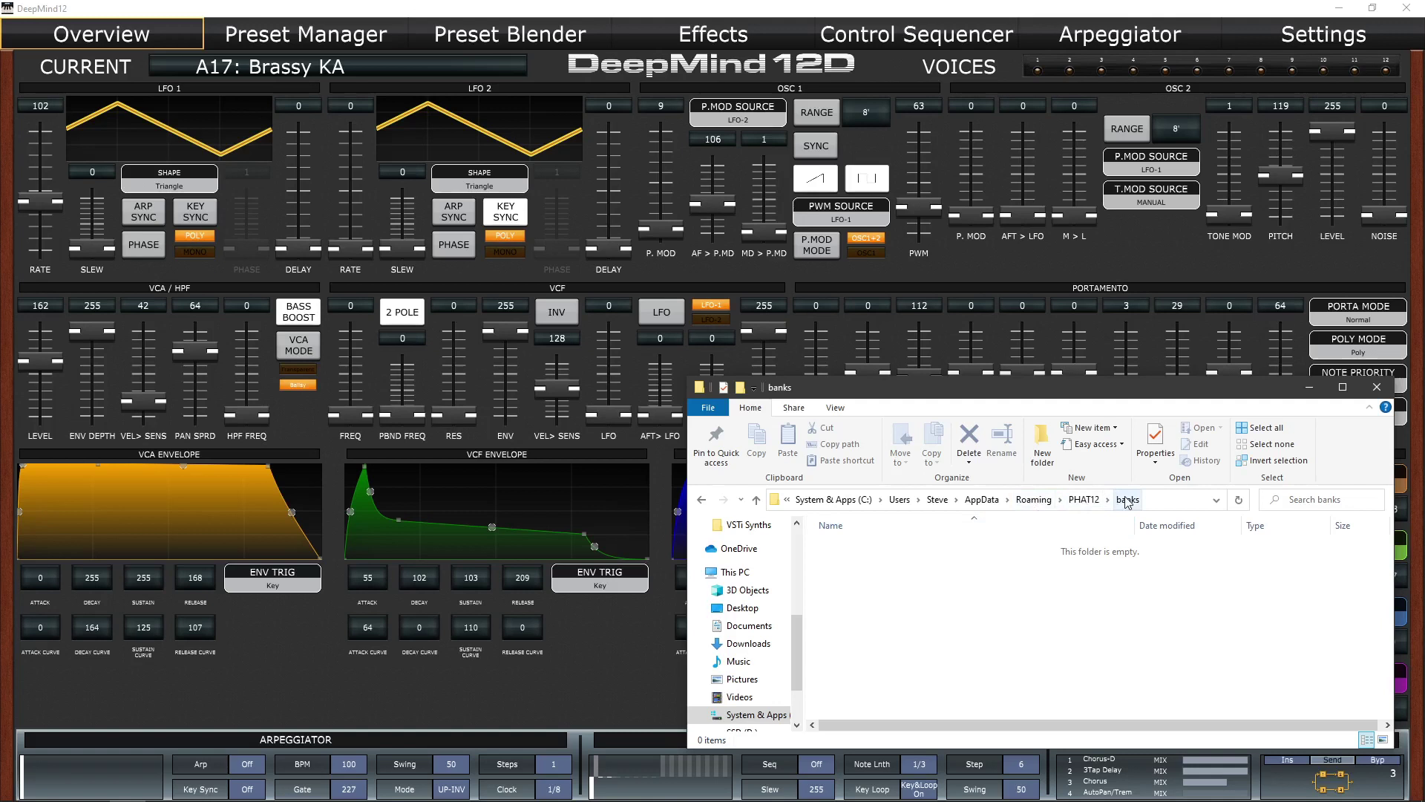
{"action": "left_click", "coordinate": [1085, 500]}
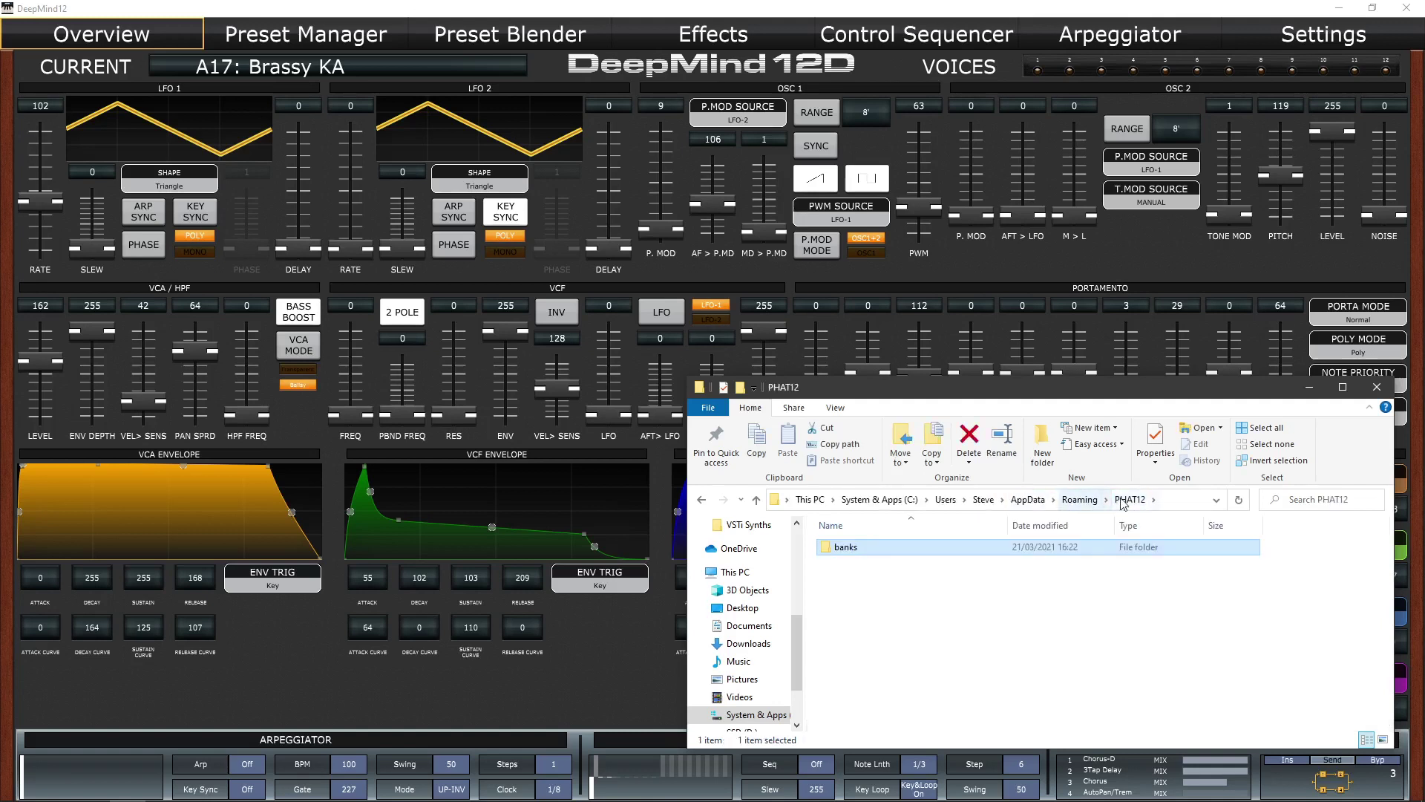
{"action": "right_click", "coordinate": [830, 547]}
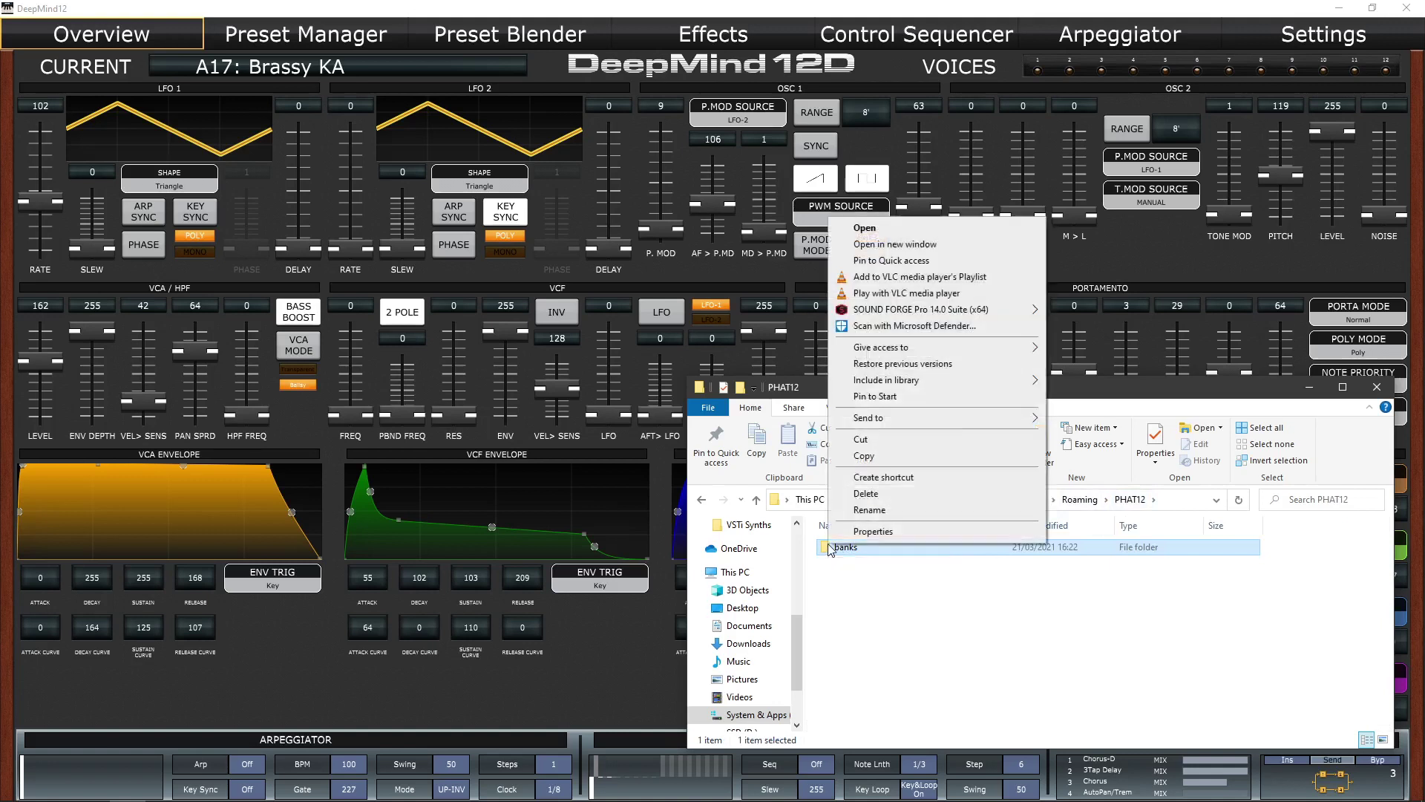
{"action": "left_click", "coordinate": [891, 477]}
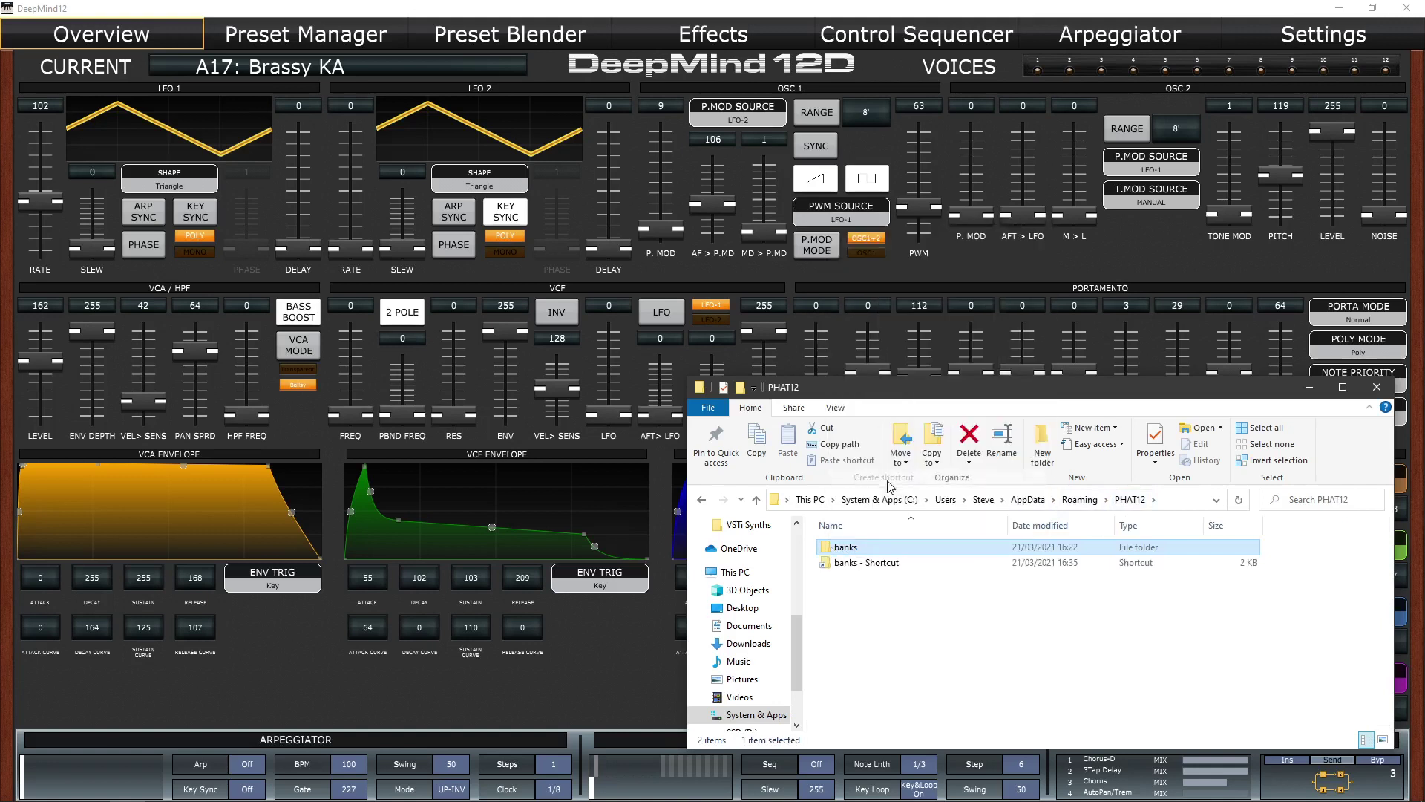
Delete the banks shortcut, then duplicate Synth Bank A to create Synth Bank A Copy.
{"action": "left_click", "coordinate": [836, 564]}
{"action": "key", "text": "Delete"}
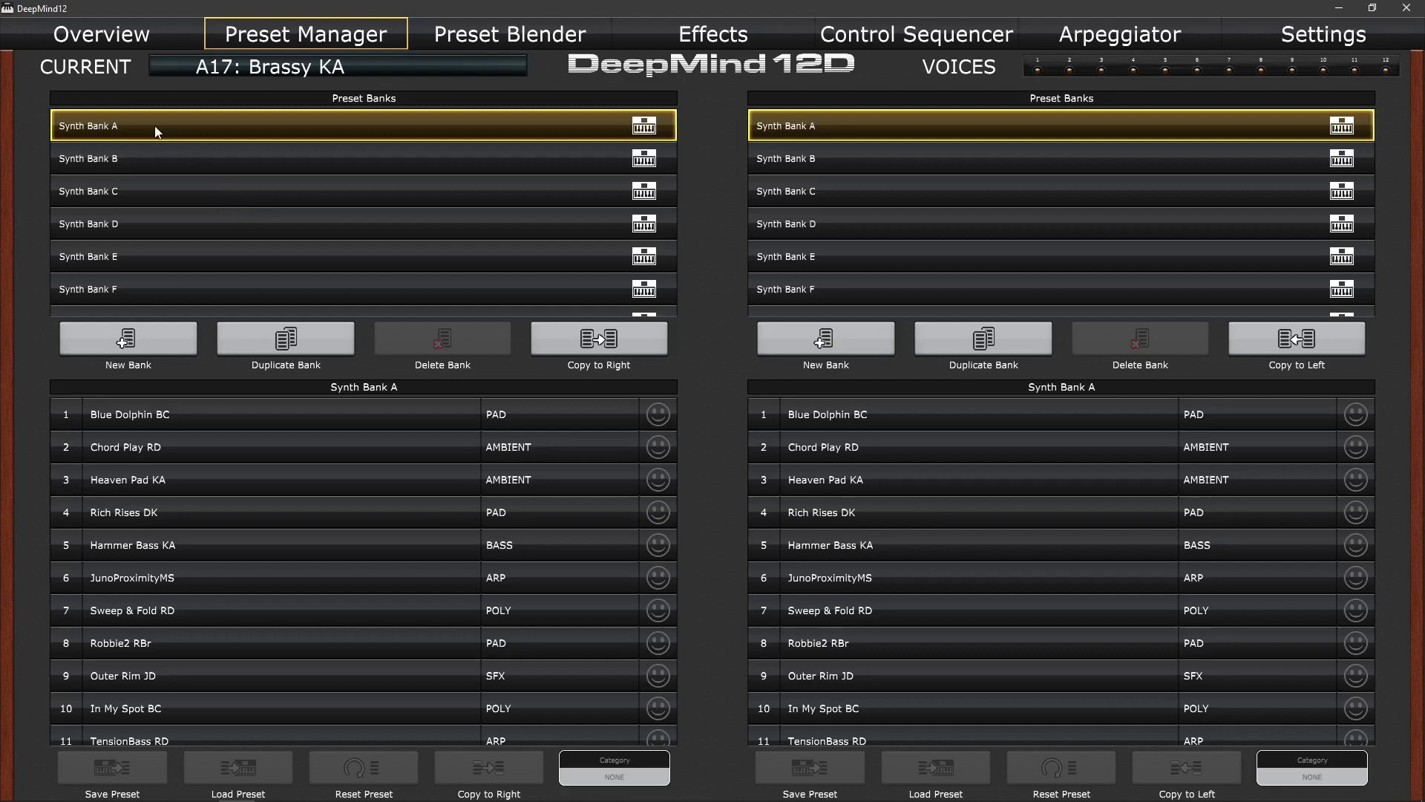
{"action": "left_click", "coordinate": [285, 339]}
{"action": "scroll", "coordinate": [1028, 162], "scroll_direction": "down", "scroll_amount": 3}
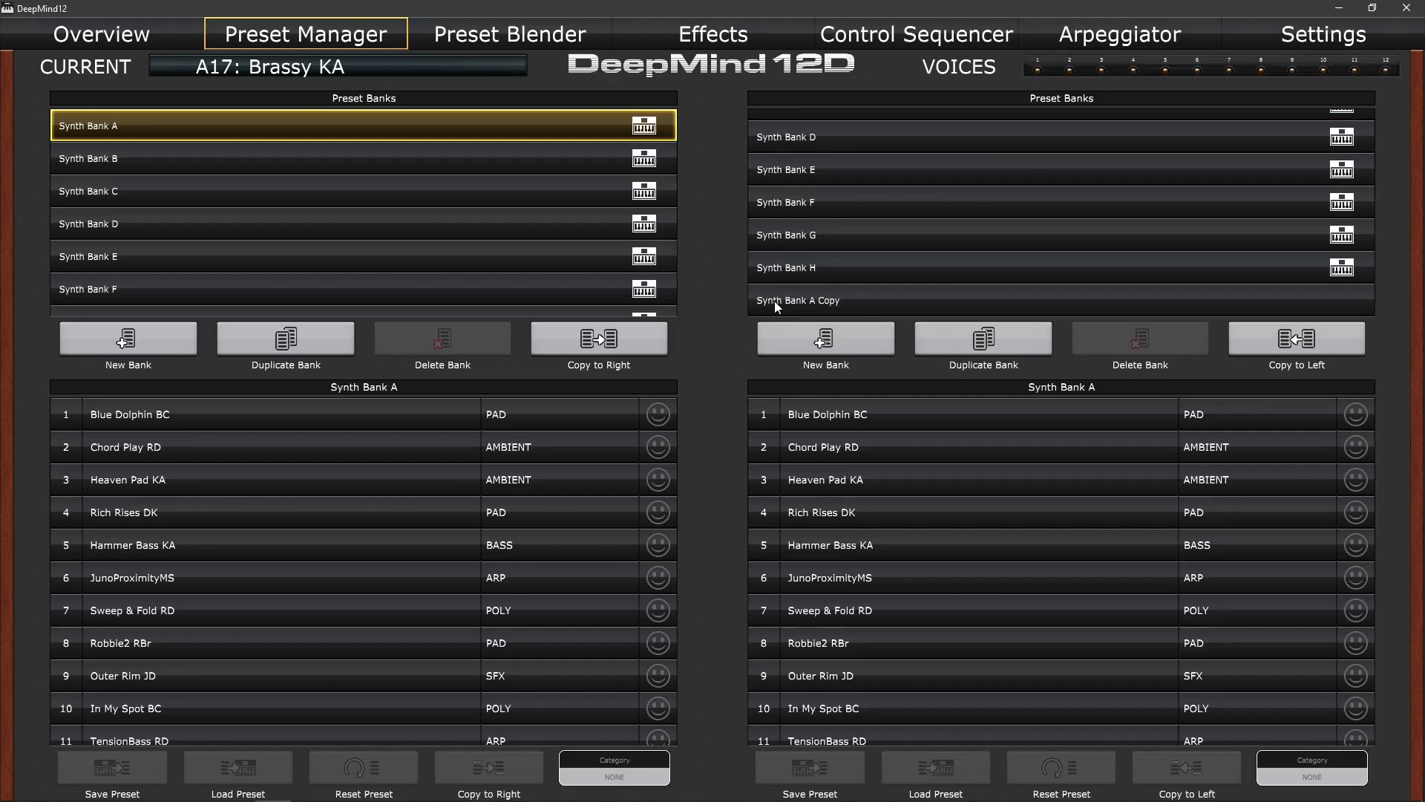
Rename the Synth Bank A Copy bank to 'Factory'.
{"action": "left_click", "coordinate": [830, 306]}
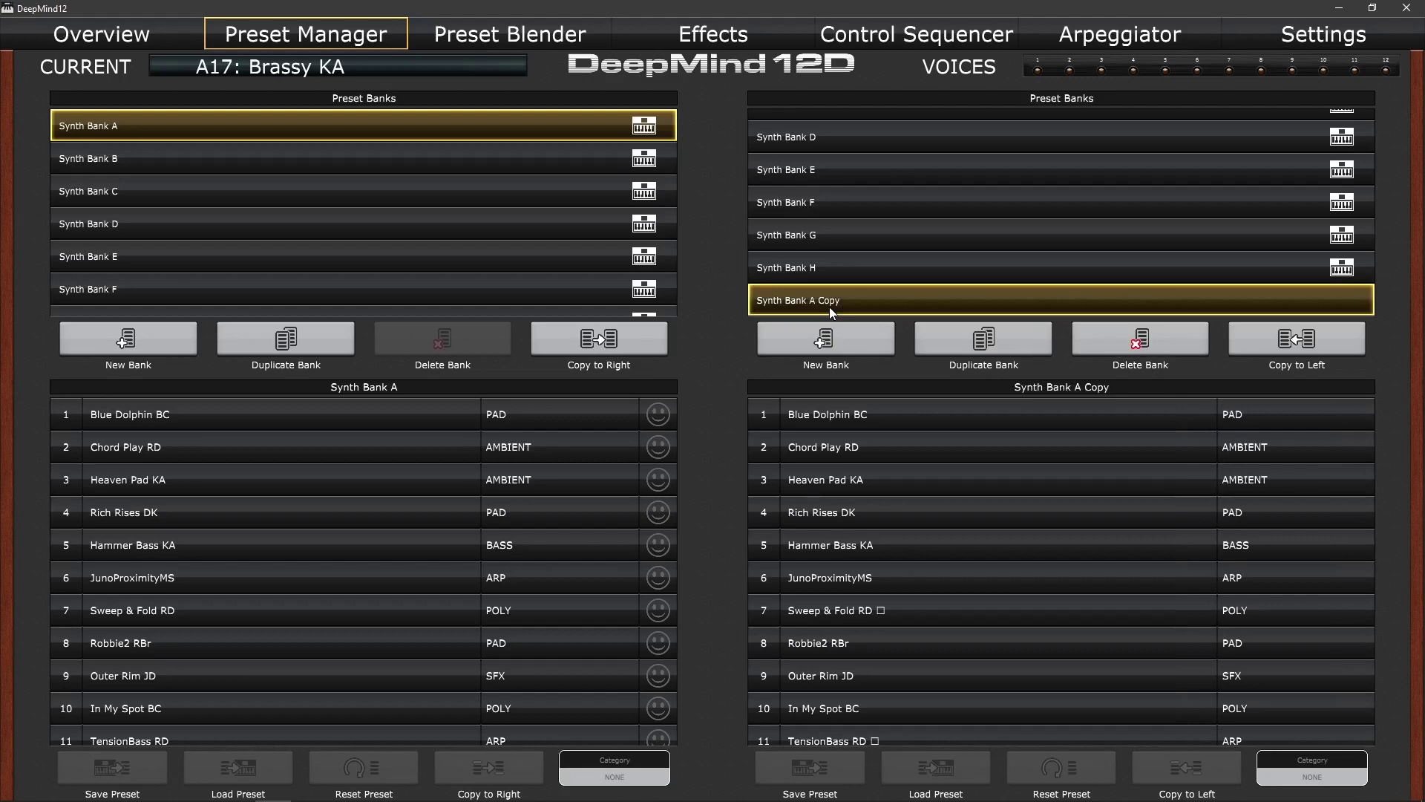
{"action": "double_click", "coordinate": [830, 306]}
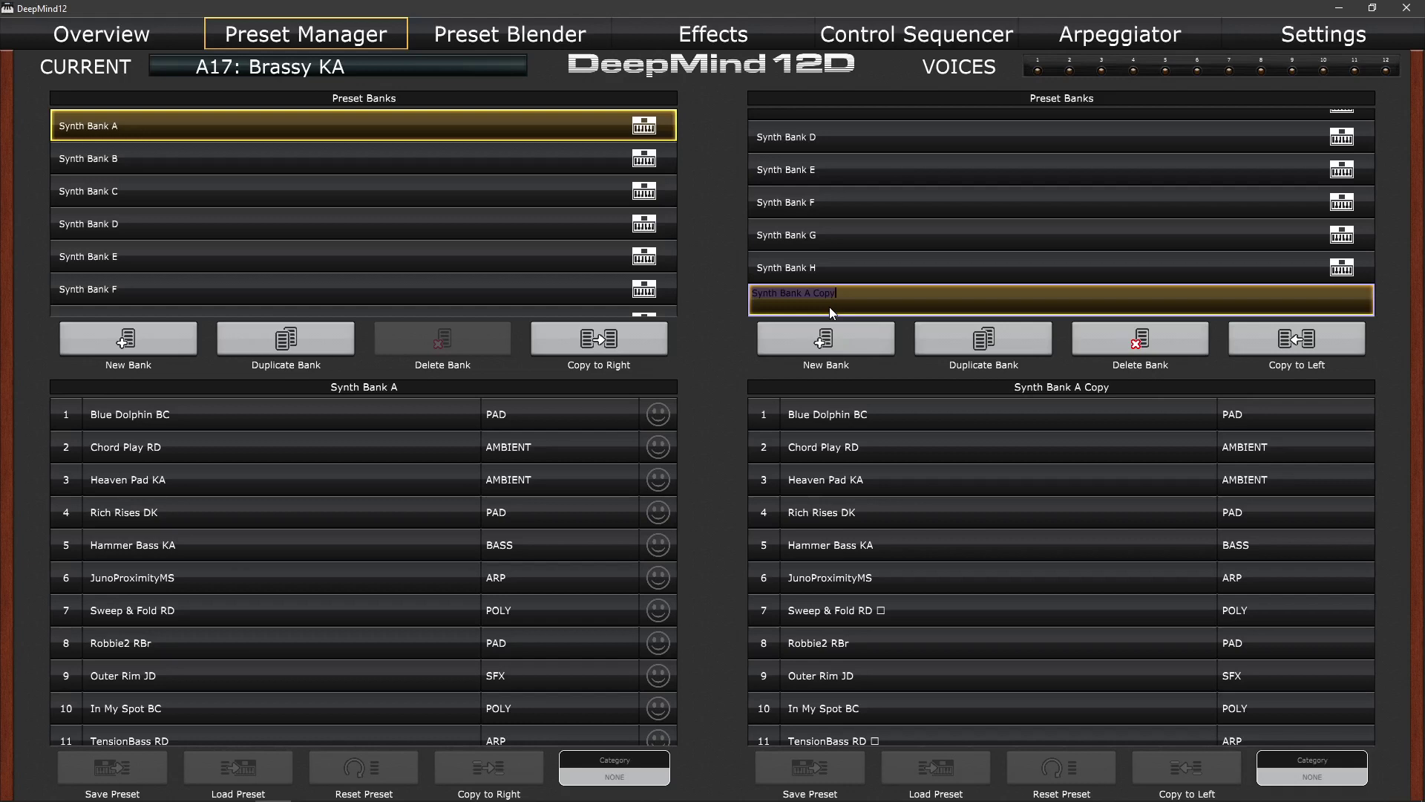
{"action": "type", "text": "Factory Bank A"}
{"action": "key", "text": "Return"}
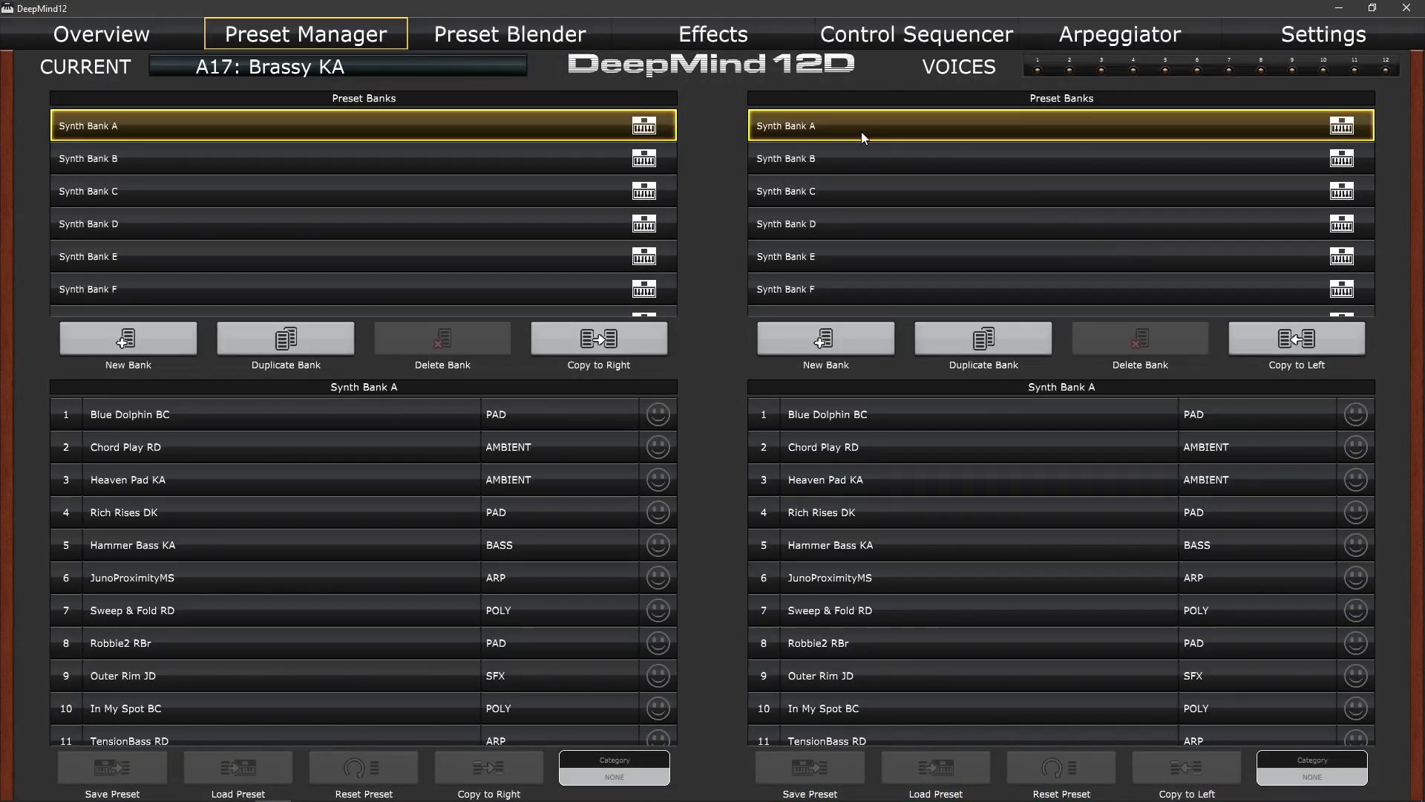
{"action": "scroll", "coordinate": [836, 157], "scroll_direction": "down", "scroll_amount": 3}
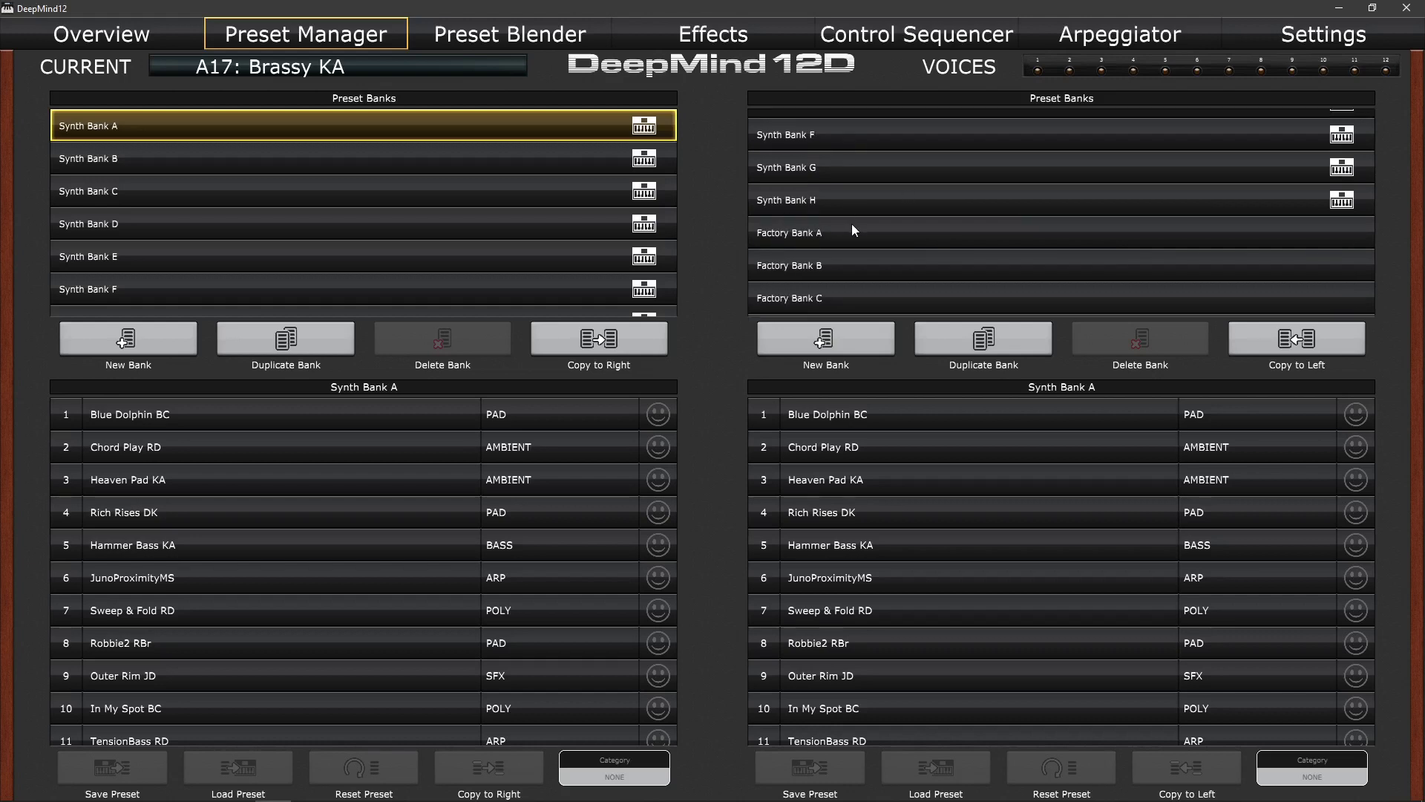
{"action": "scroll", "coordinate": [853, 227], "scroll_direction": "down", "scroll_amount": 3}
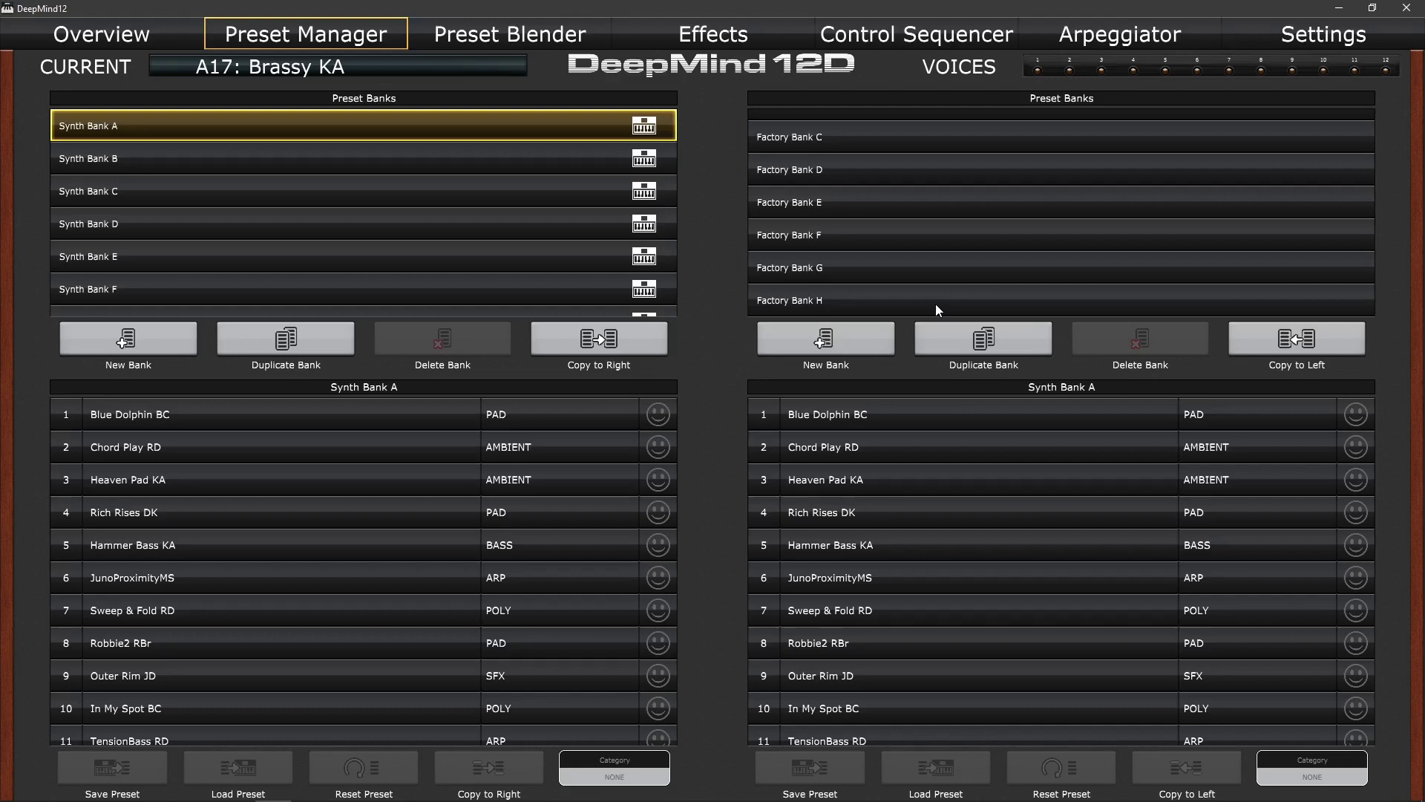
Add a new empty bank and name it 'Best Of Factory'.
{"action": "left_click", "coordinate": [834, 350]}
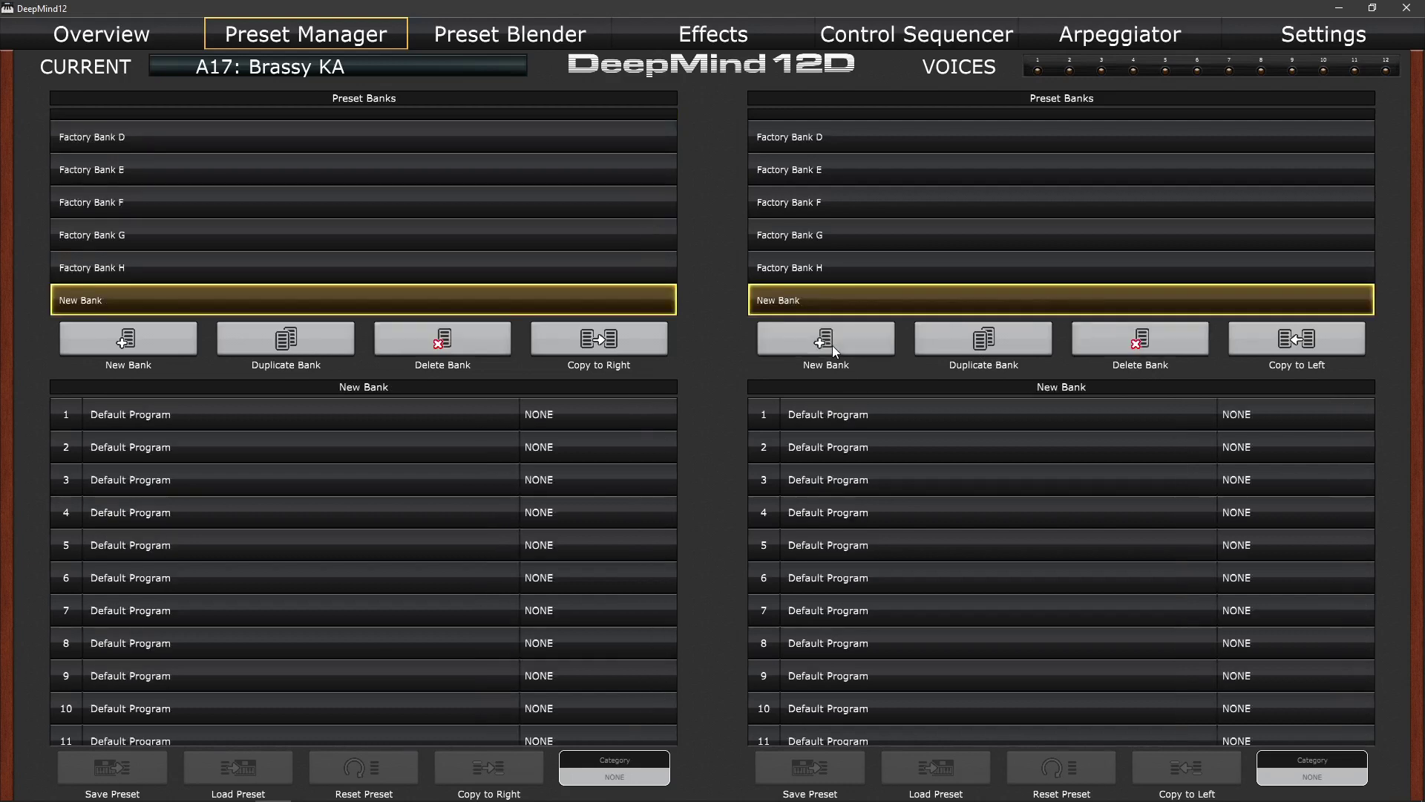
{"action": "double_click", "coordinate": [799, 302]}
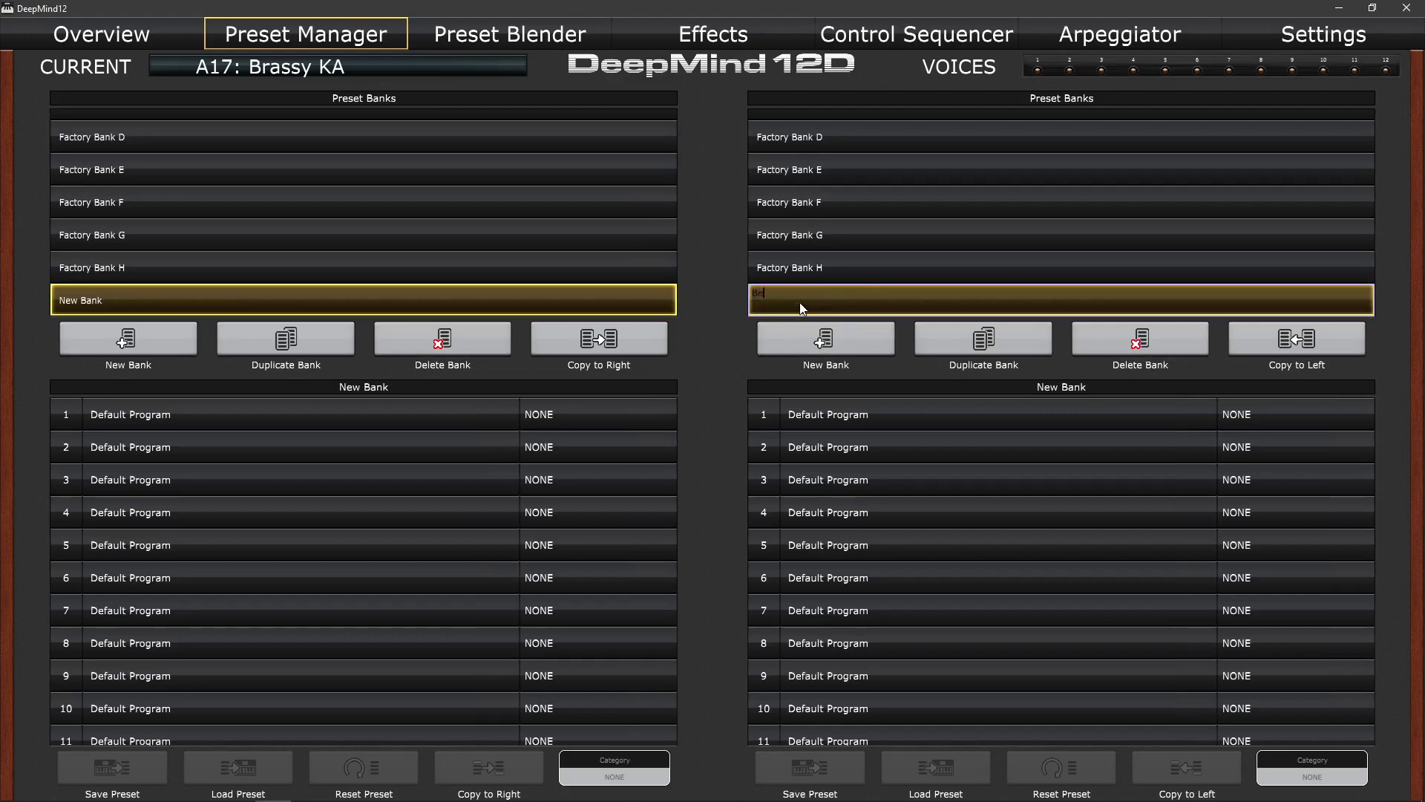
{"action": "type", "text": "Best Of Factory"}
{"action": "key", "text": "Return"}
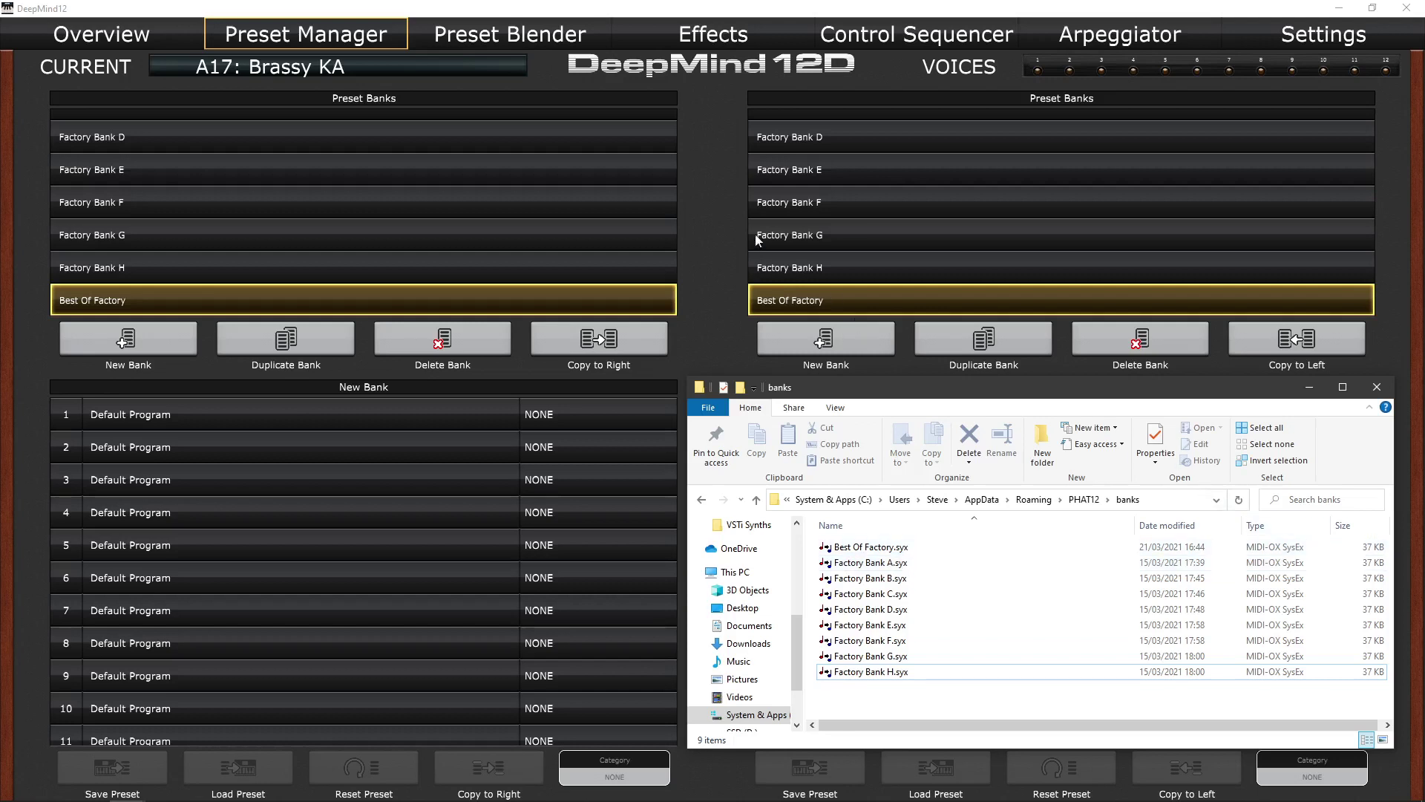
Bring the DeepMind12 editor to the front and scroll the left bank list to the top.
{"action": "left_click", "coordinate": [757, 15]}
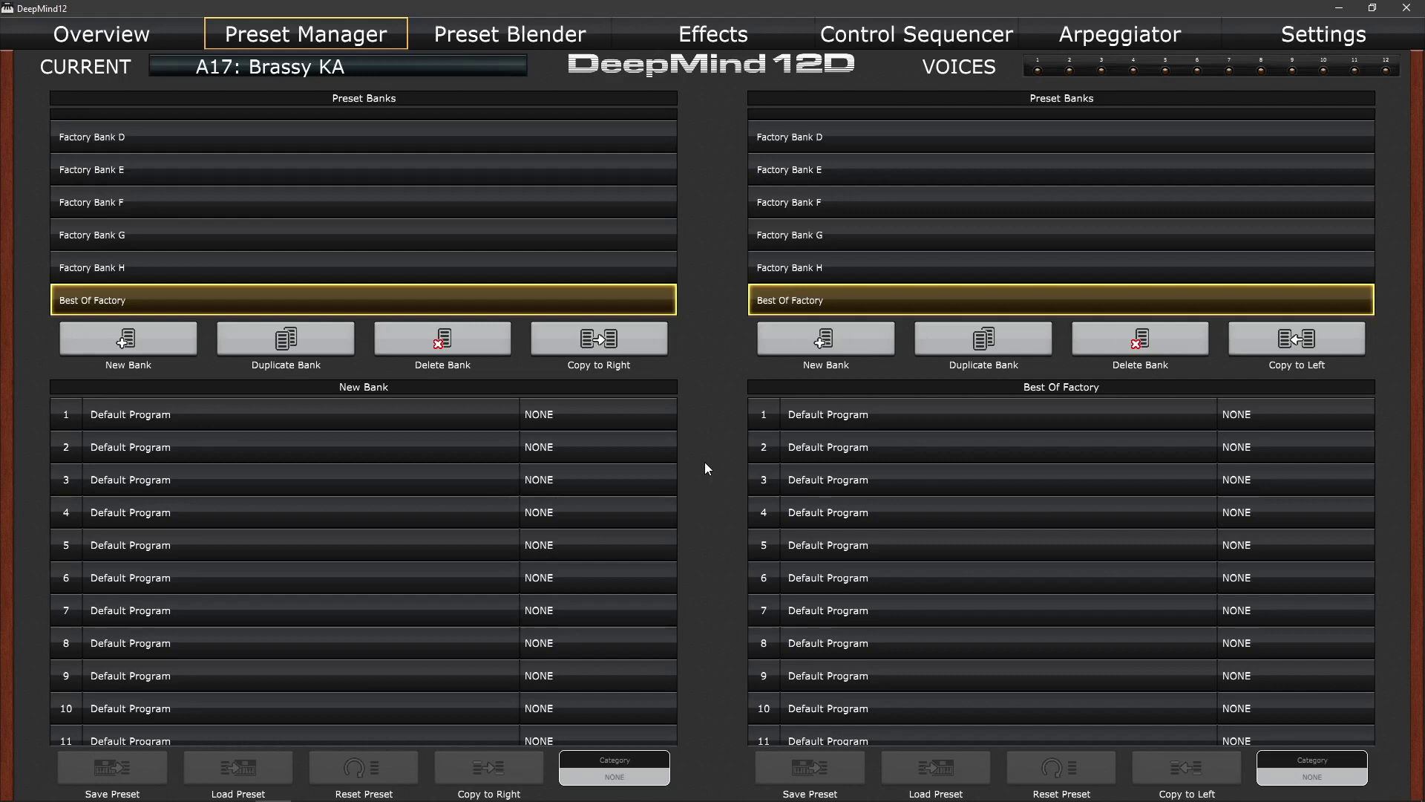
{"action": "scroll", "coordinate": [607, 247], "scroll_direction": "up", "scroll_amount": 5}
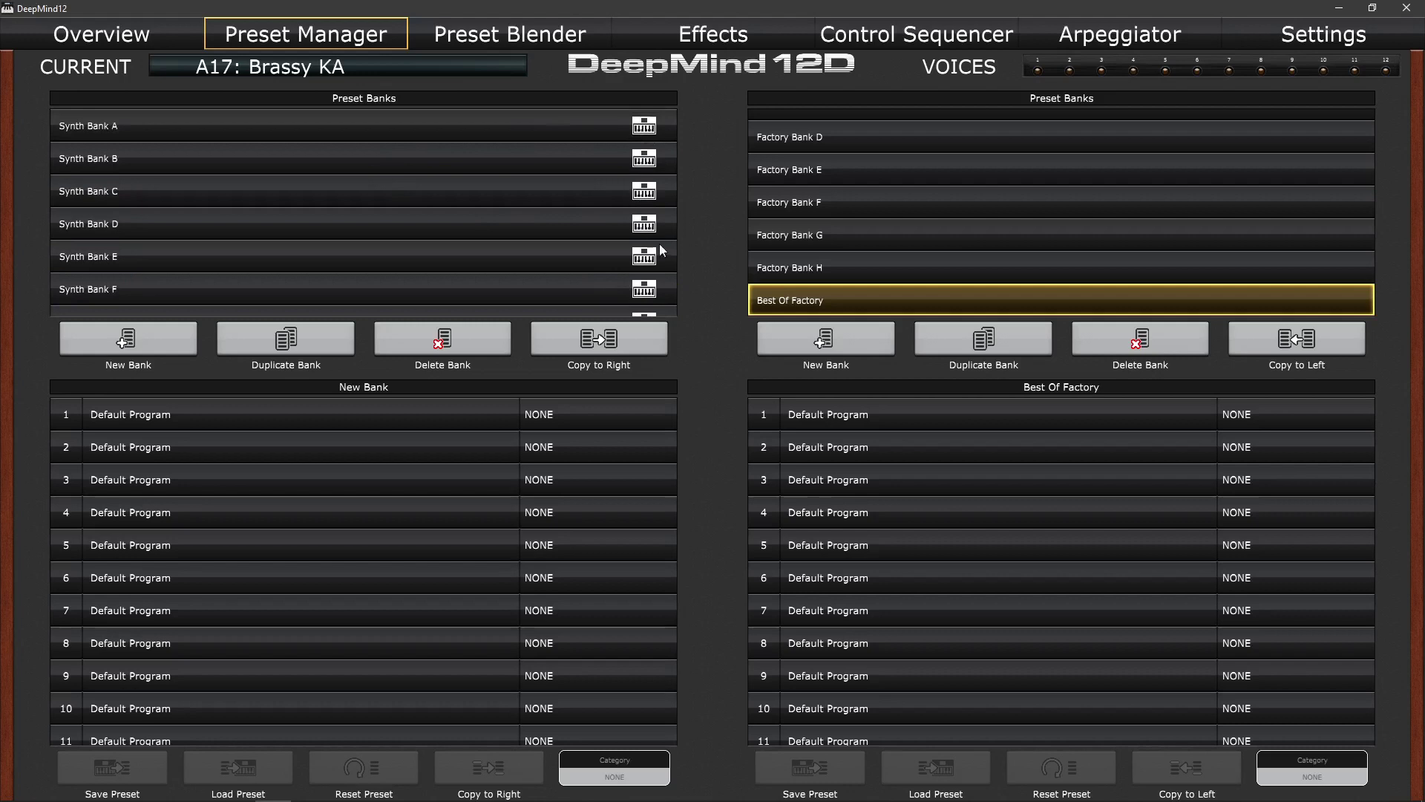
Show Synth Bank A on the left, glance at Factory Bank H, then reselect Best Of Factory.
{"action": "scroll", "coordinate": [647, 276], "scroll_direction": "down", "scroll_amount": 2}
{"action": "scroll", "coordinate": [648, 276], "scroll_direction": "down", "scroll_amount": 2}
{"action": "left_click", "coordinate": [121, 129]}
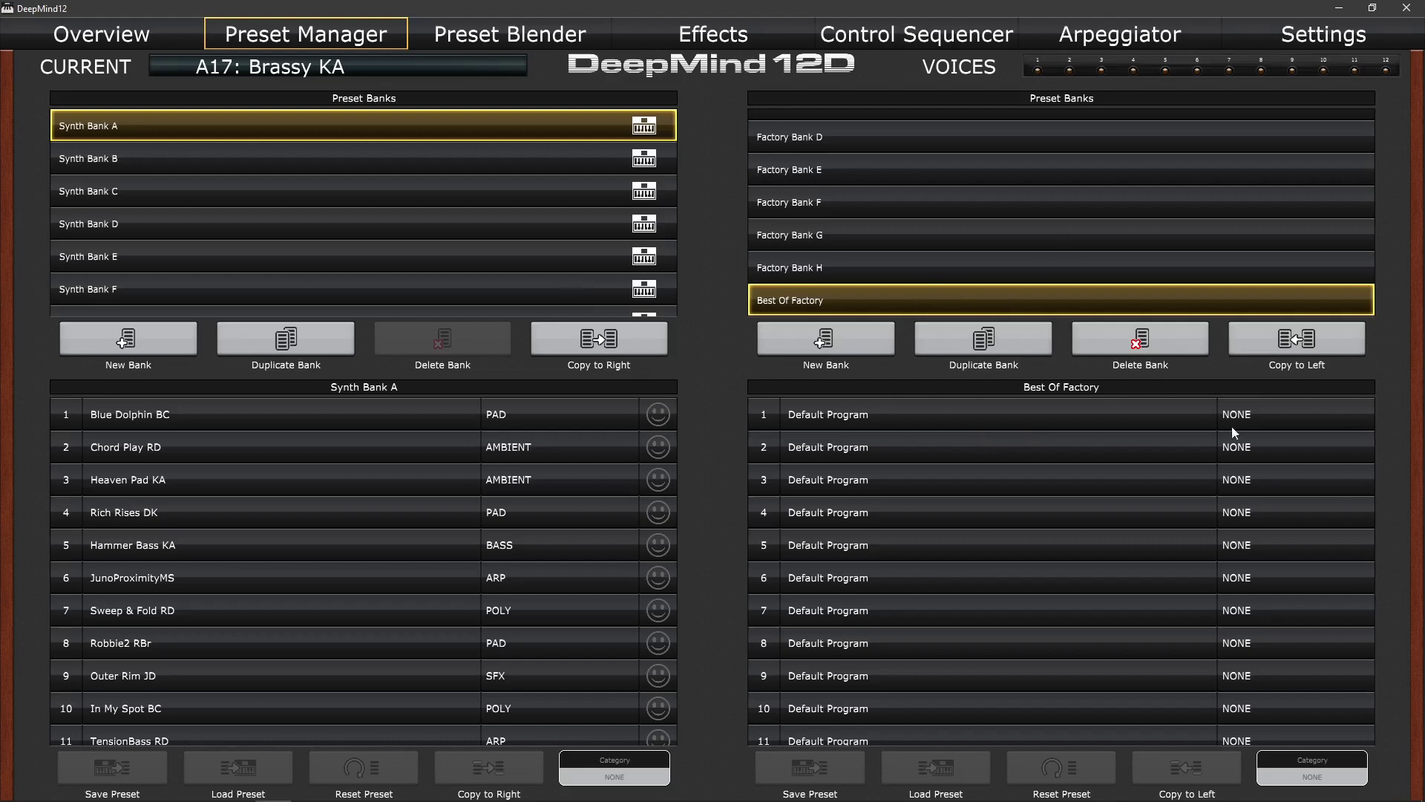
{"action": "left_click", "coordinate": [843, 270]}
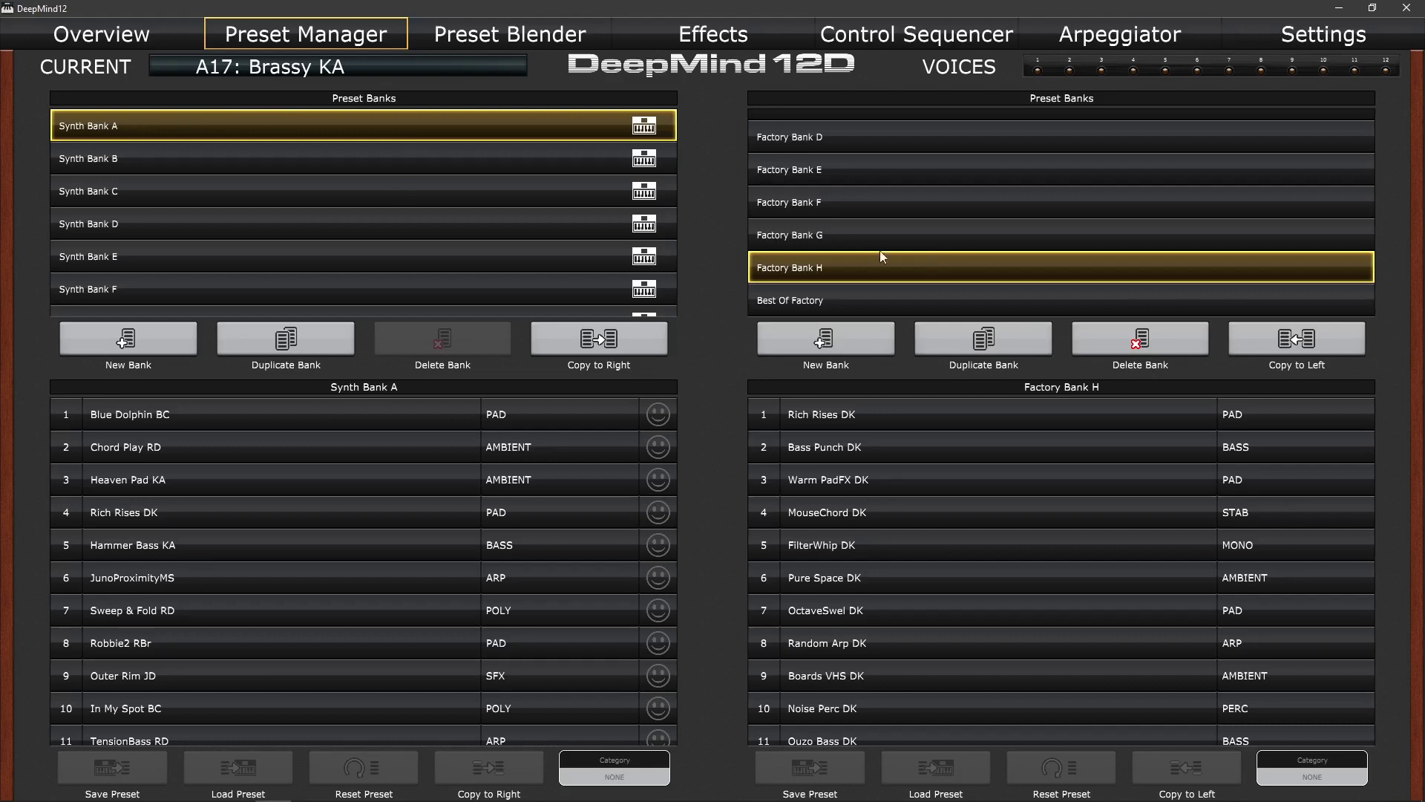
{"action": "left_click", "coordinate": [811, 301]}
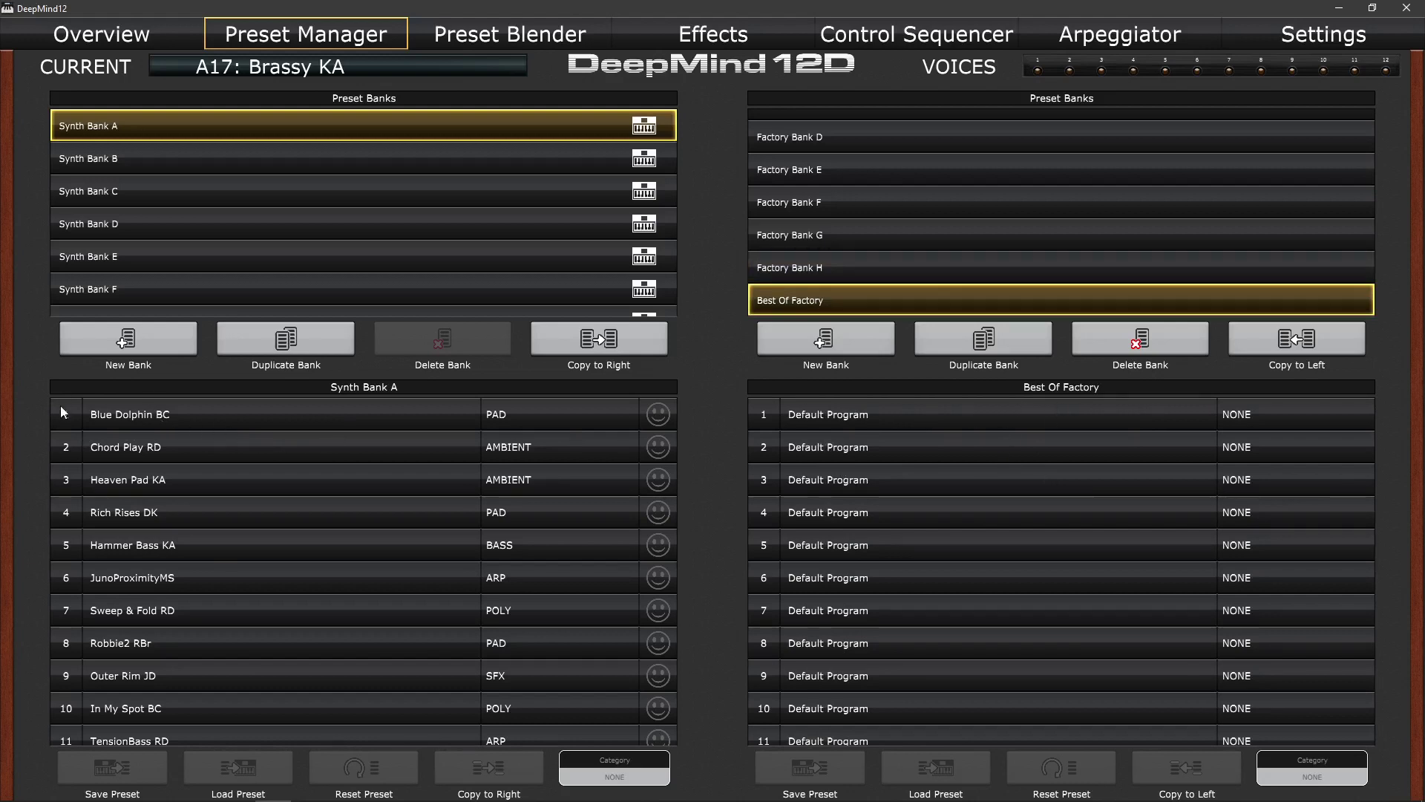
Copy Rich Rises DK from Synth Bank A into Best Of Factory slot 1.
{"action": "left_click", "coordinate": [59, 513]}
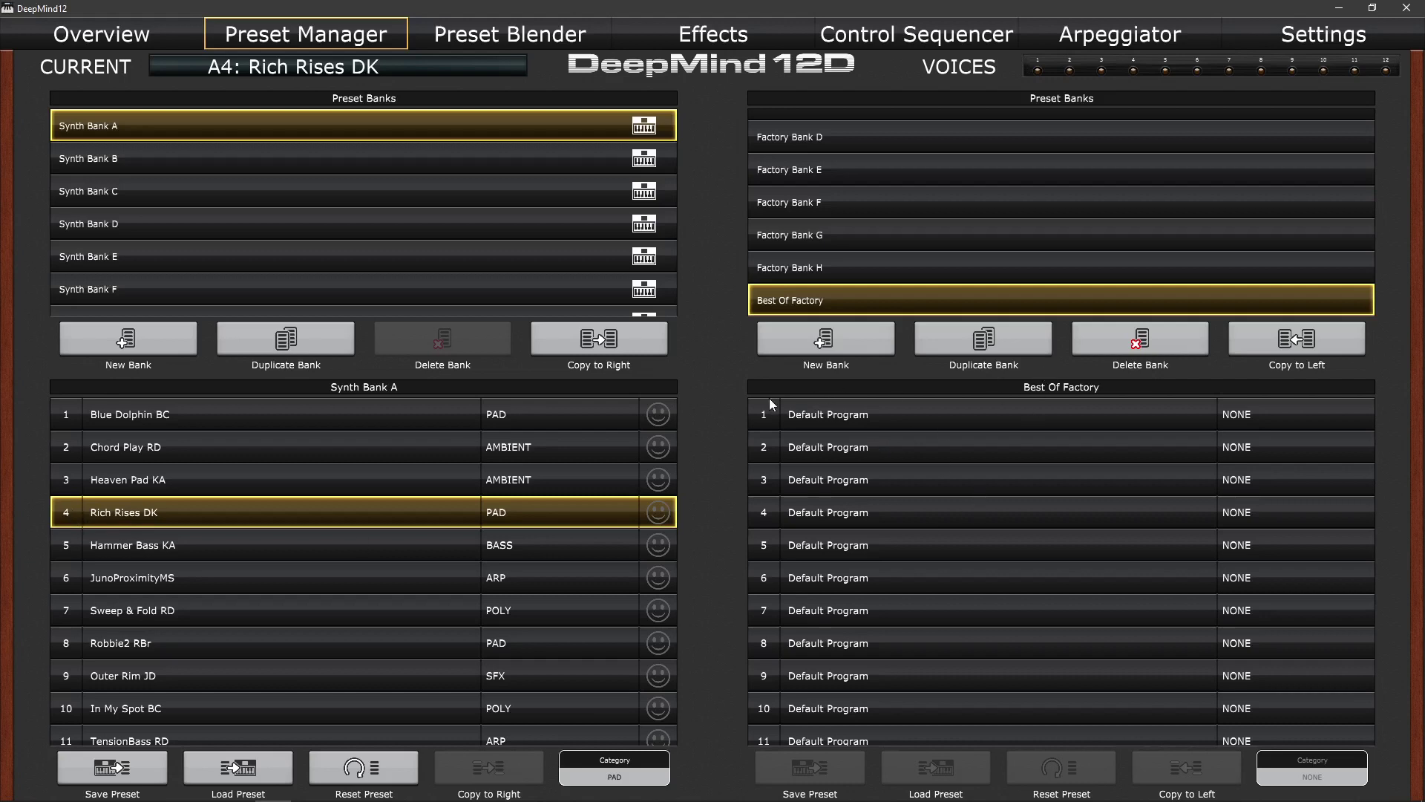
{"action": "left_click", "coordinate": [767, 418]}
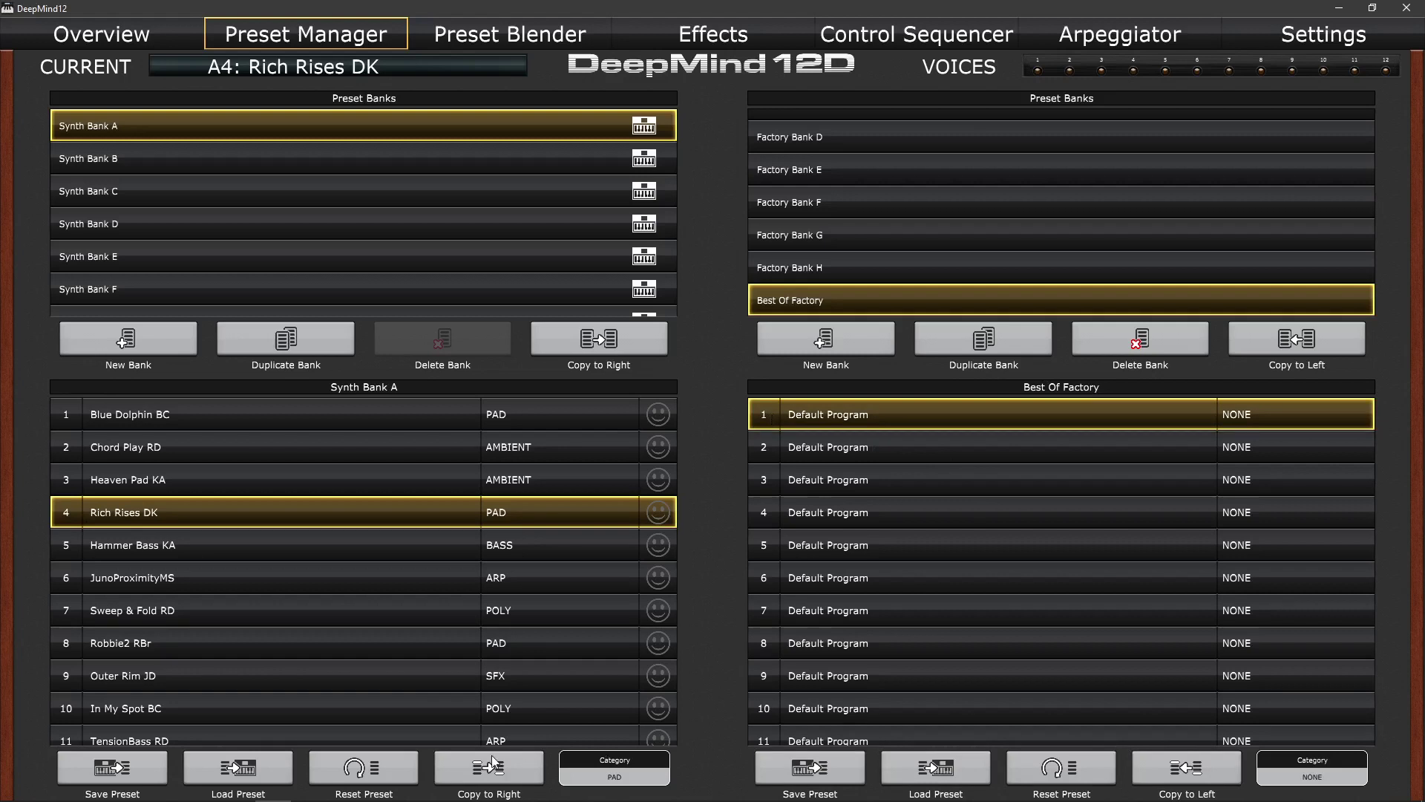
{"action": "mouse_move", "coordinate": [486, 776]}
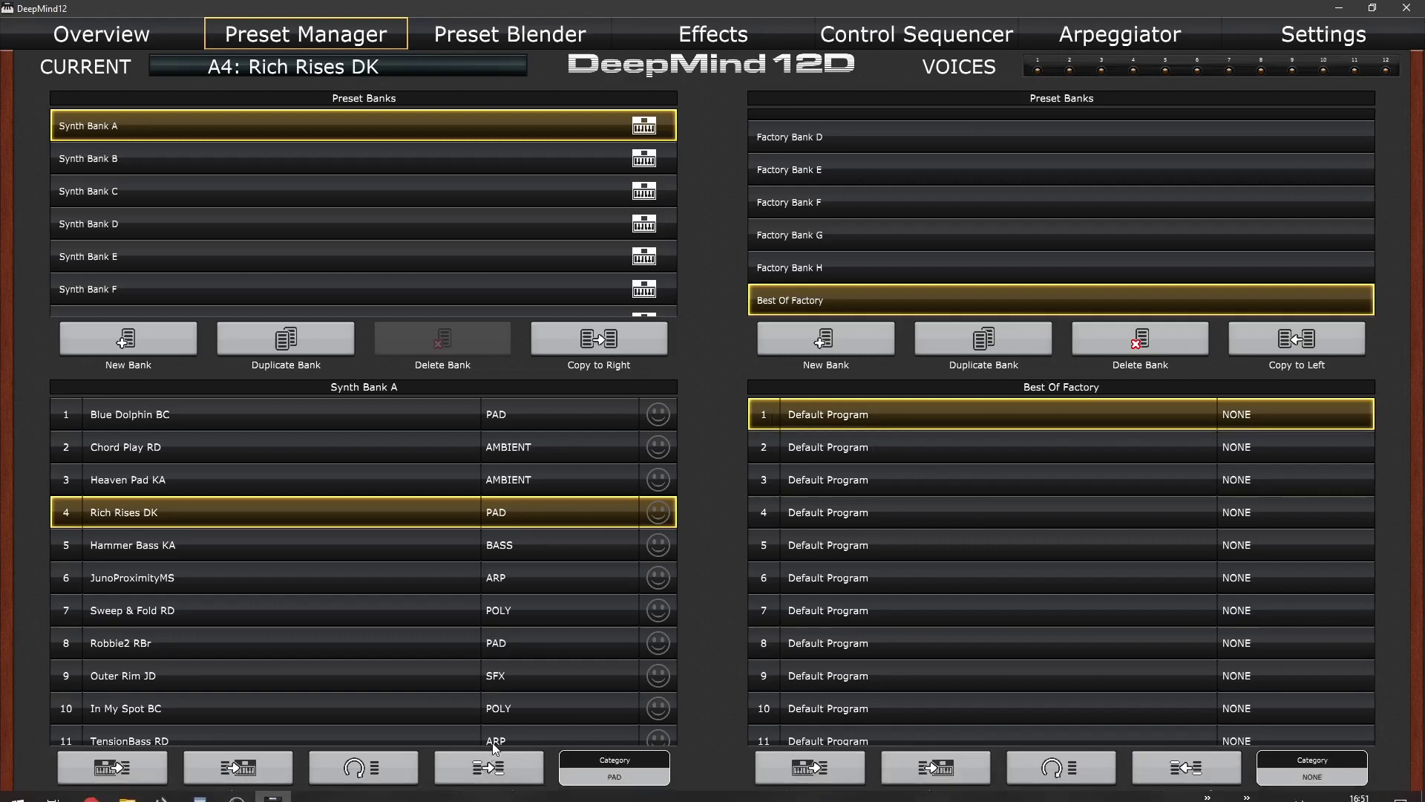
{"action": "left_click", "coordinate": [492, 770]}
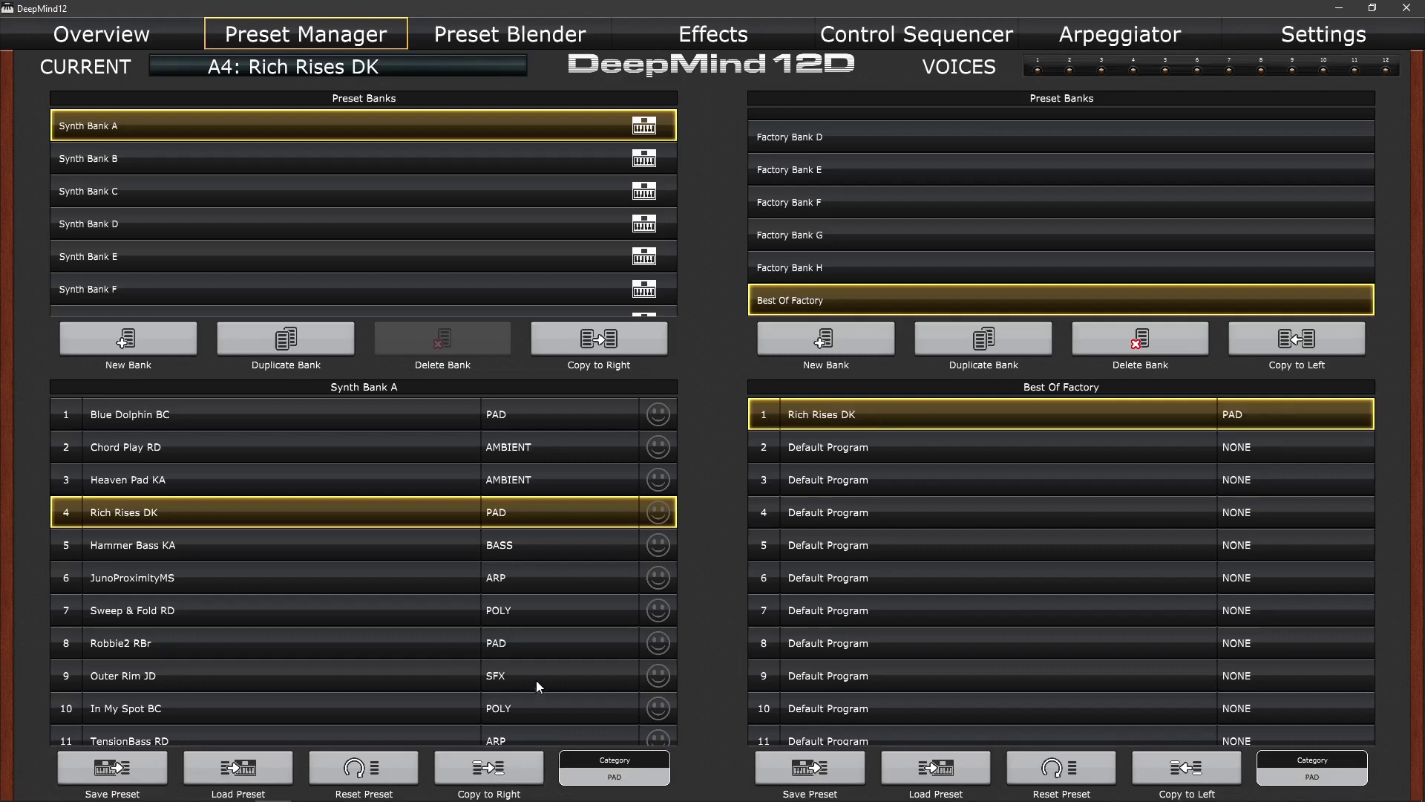
Copy Robbie2 RBr into slot 2 and restore Rich Rises DK in slot 1.
{"action": "left_click", "coordinate": [65, 645]}
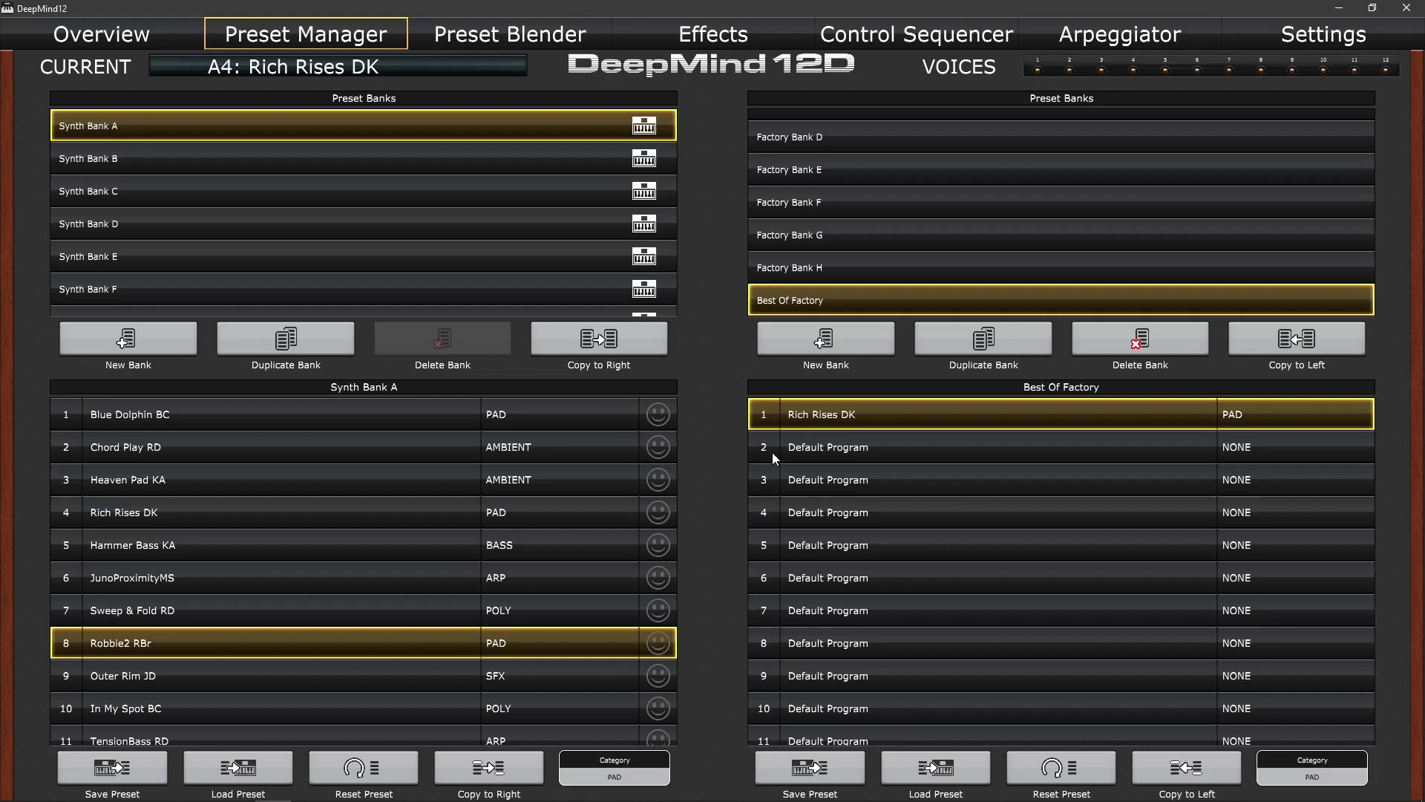
{"action": "left_click", "coordinate": [498, 772]}
{"action": "left_click", "coordinate": [764, 453]}
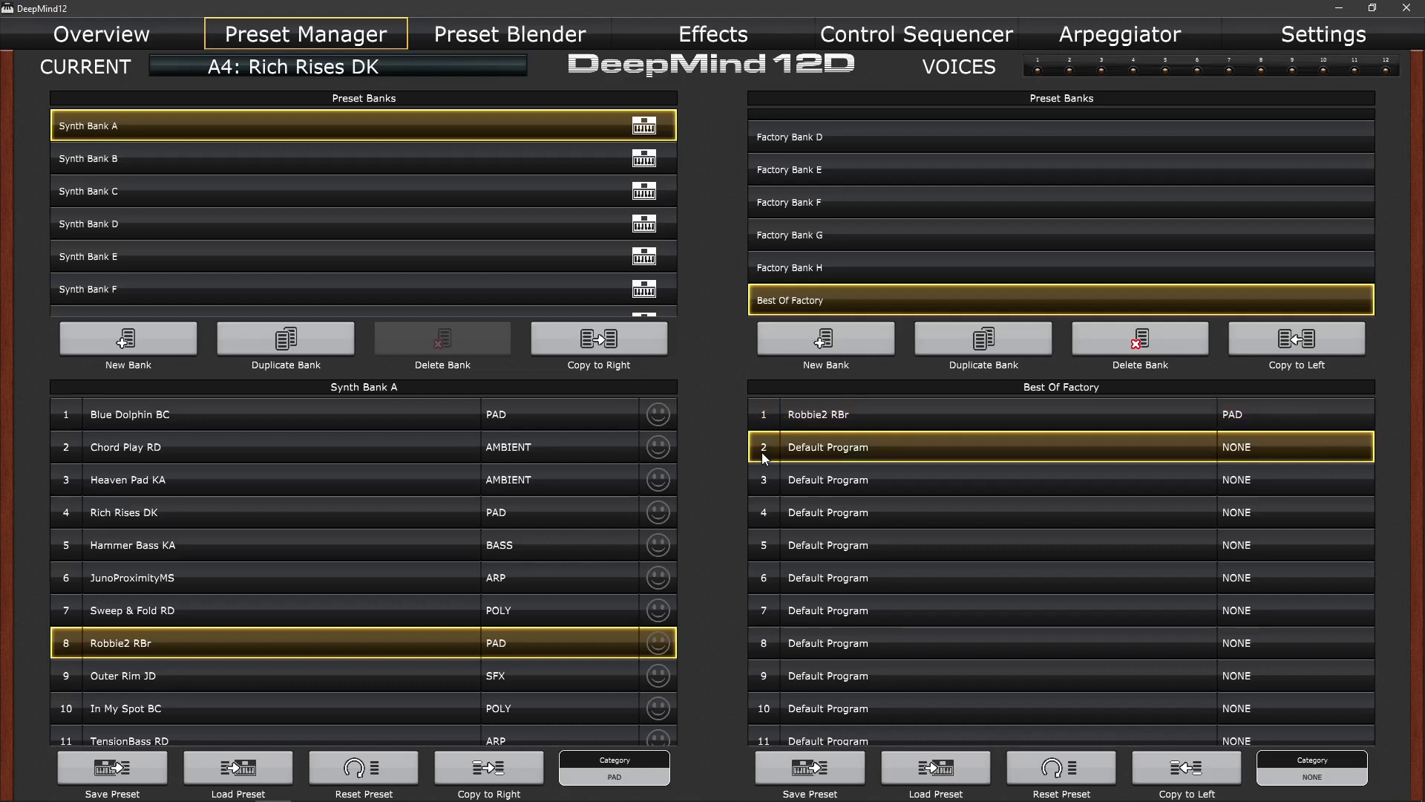
{"action": "left_click", "coordinate": [501, 776]}
{"action": "left_click", "coordinate": [65, 510]}
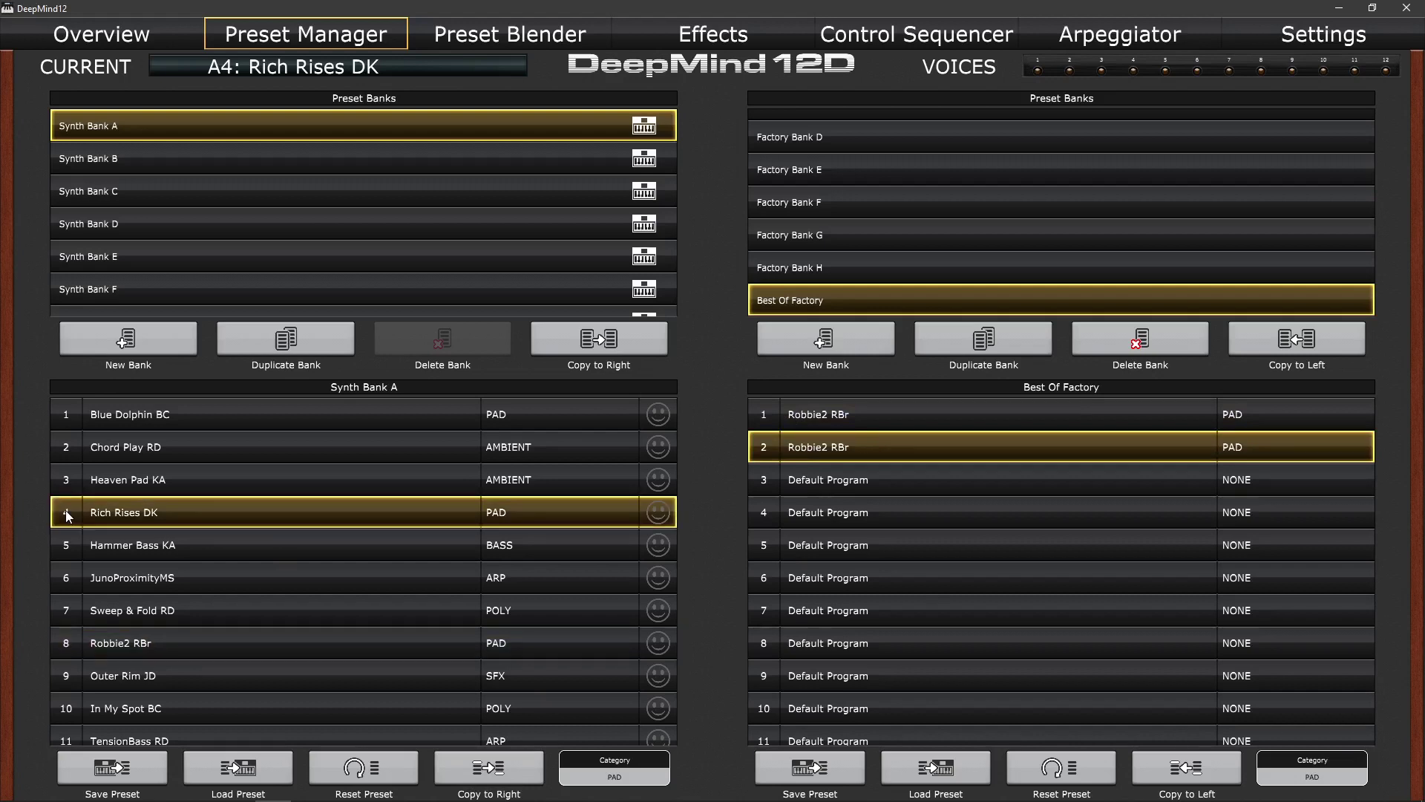
{"action": "left_click", "coordinate": [760, 413]}
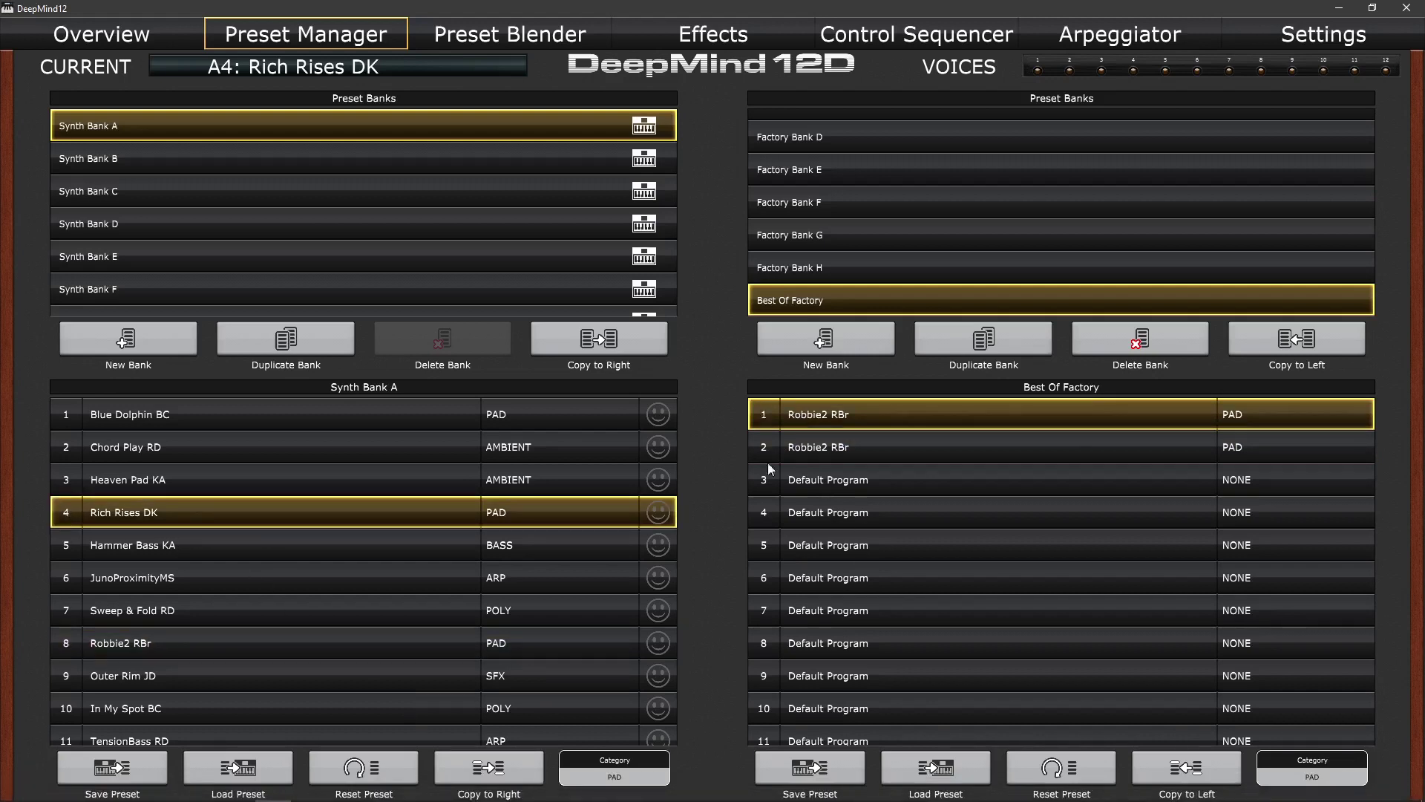
{"action": "left_click", "coordinate": [486, 770]}
Copy Brassy KA from Synth Bank A into Best Of Factory slot 3.
{"action": "scroll", "coordinate": [568, 583], "scroll_direction": "down", "scroll_amount": 5}
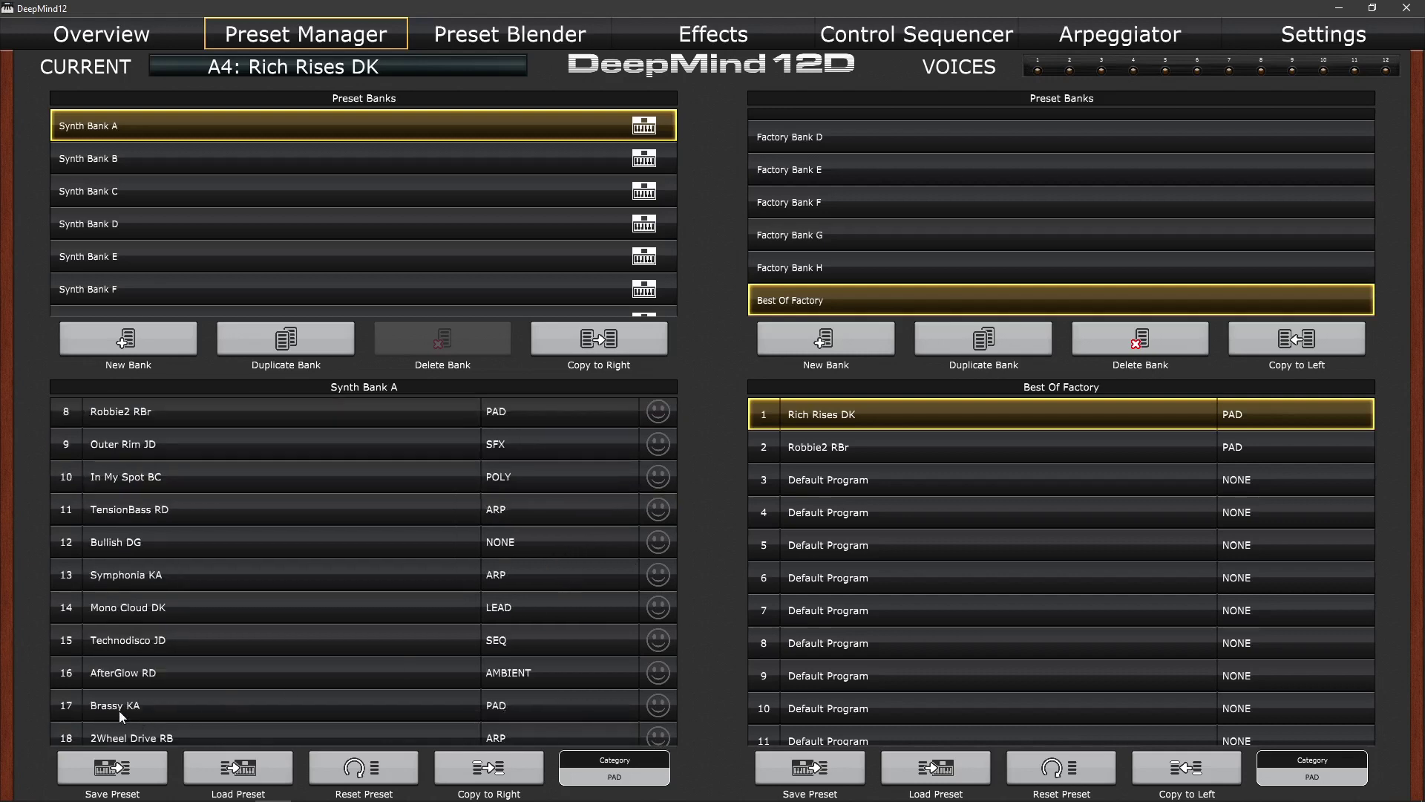
{"action": "left_click", "coordinate": [115, 707]}
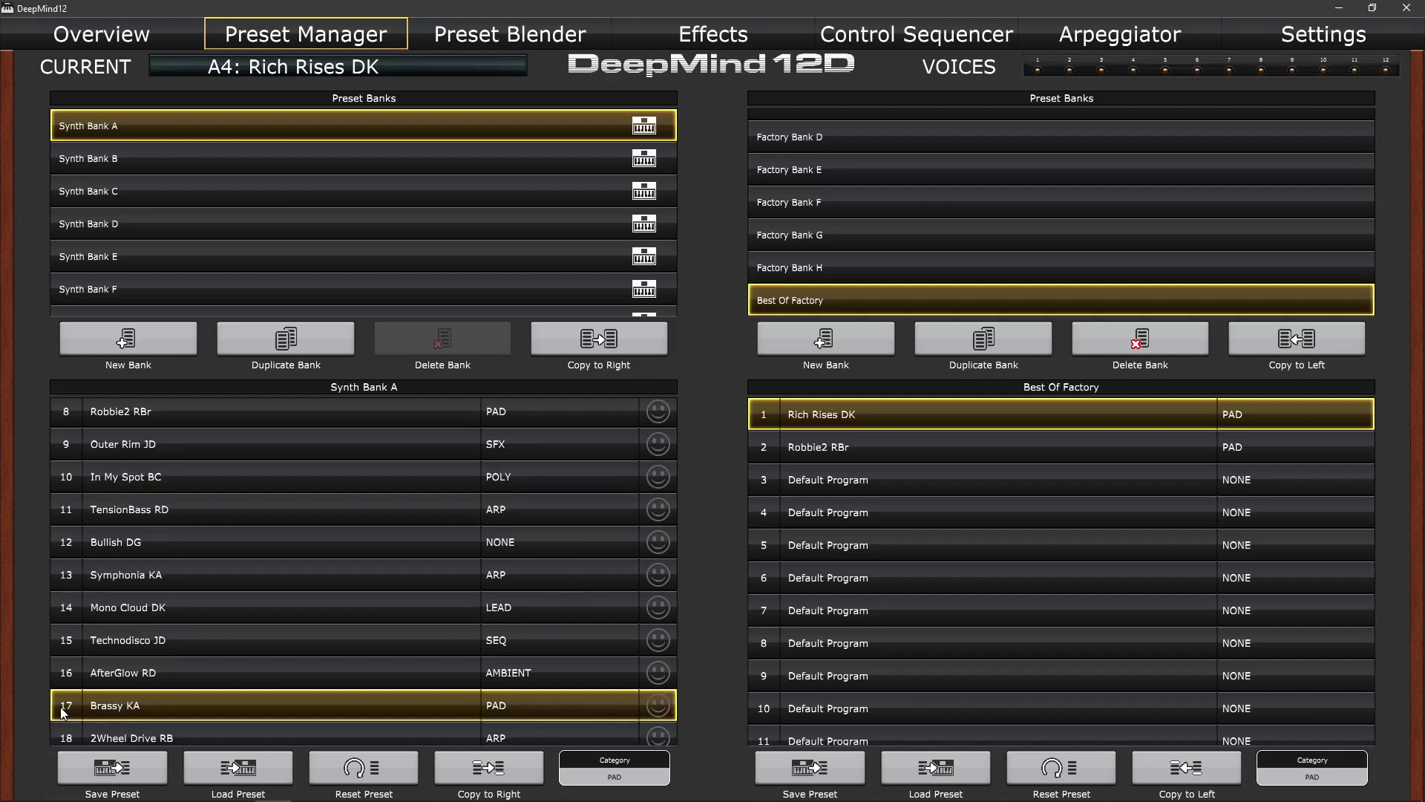
{"action": "left_click", "coordinate": [776, 479]}
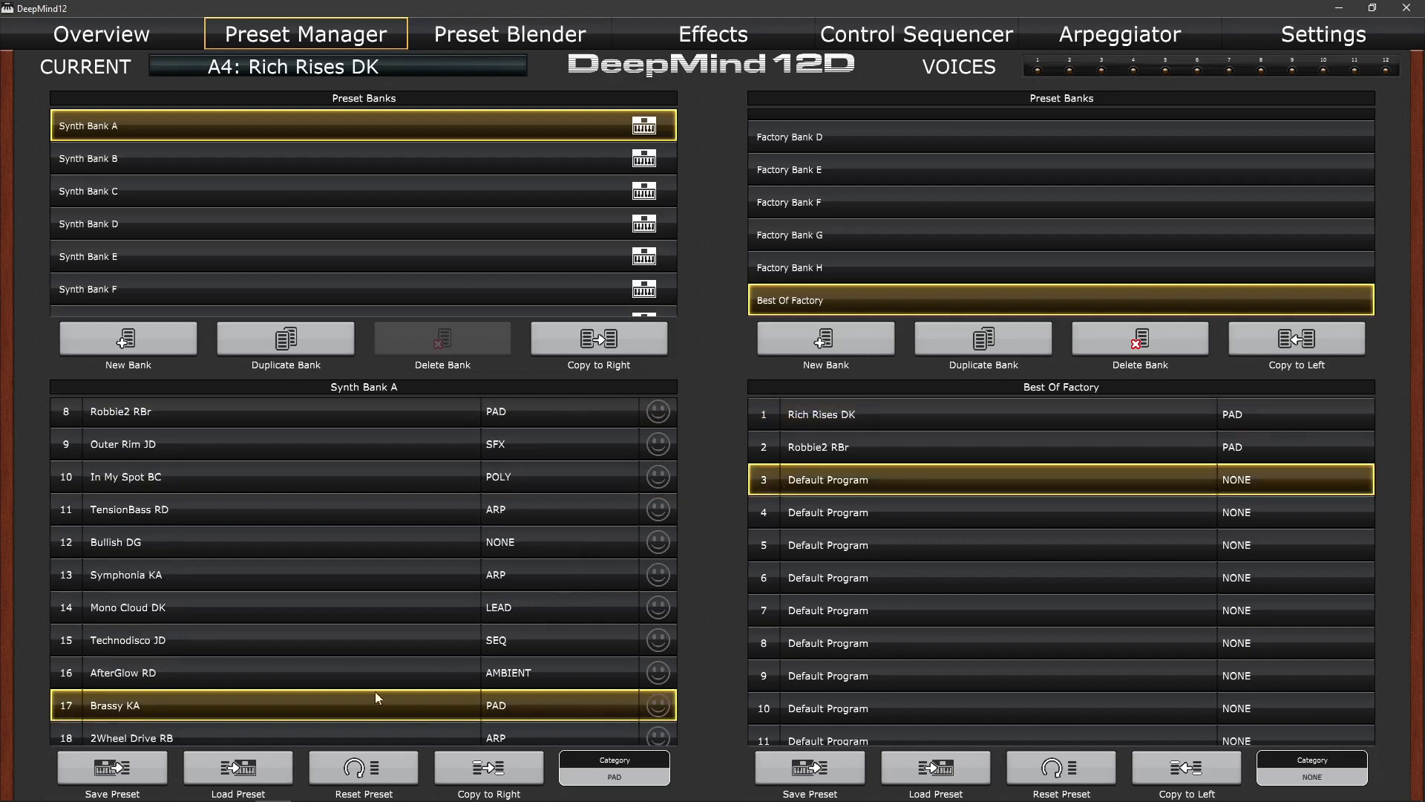
{"action": "left_click", "coordinate": [496, 772]}
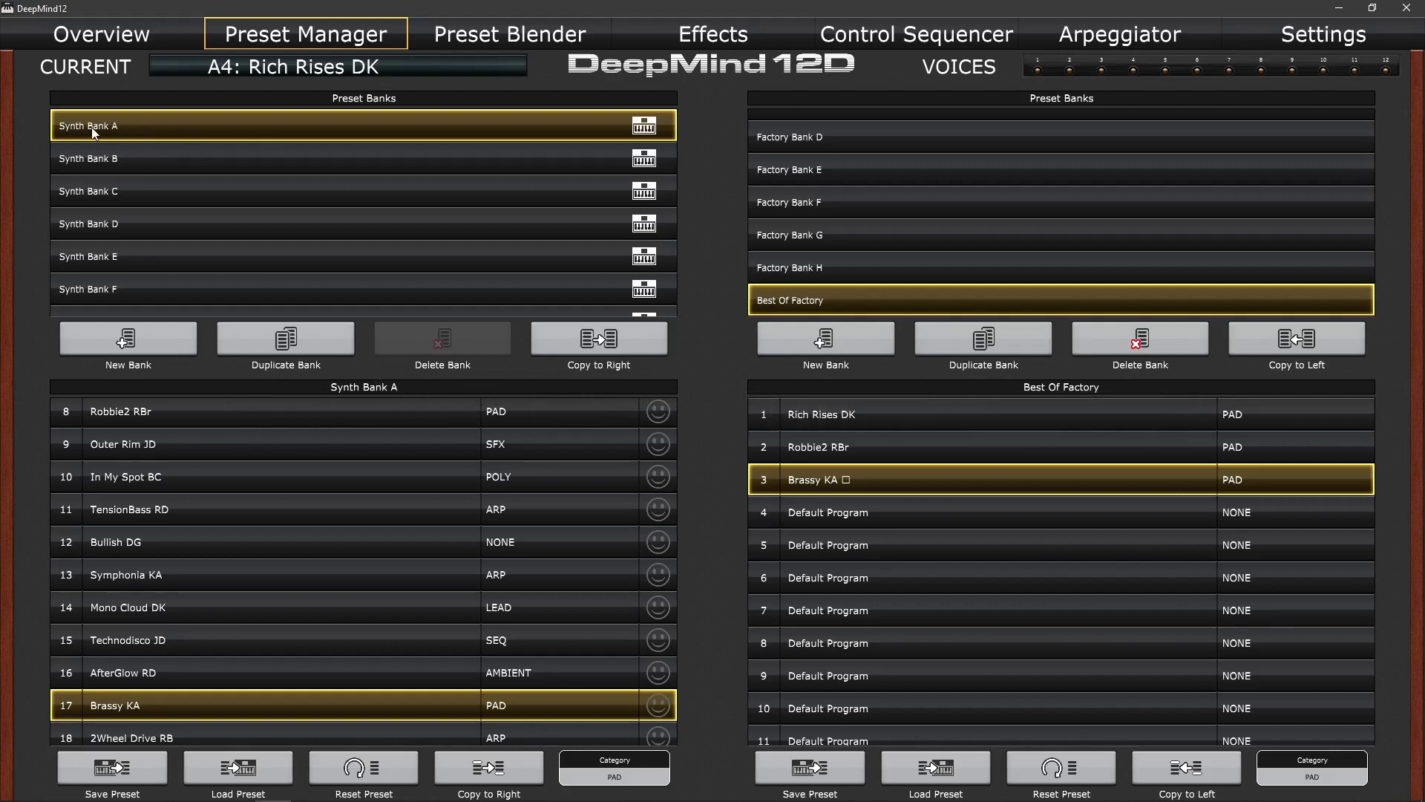
Copy the entire Best Of Factory bank into Synth Bank A with Copy to Left.
{"action": "left_click", "coordinate": [1295, 343]}
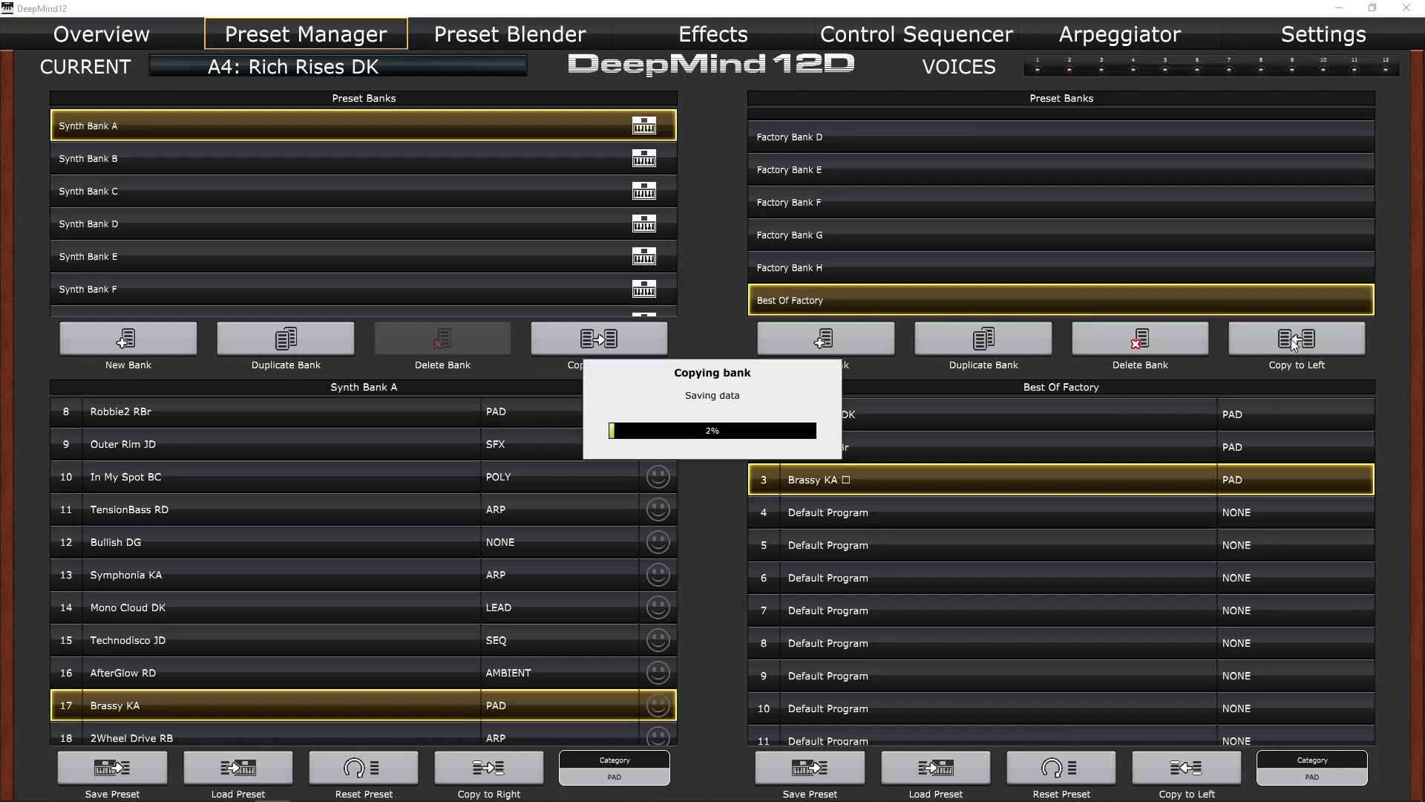